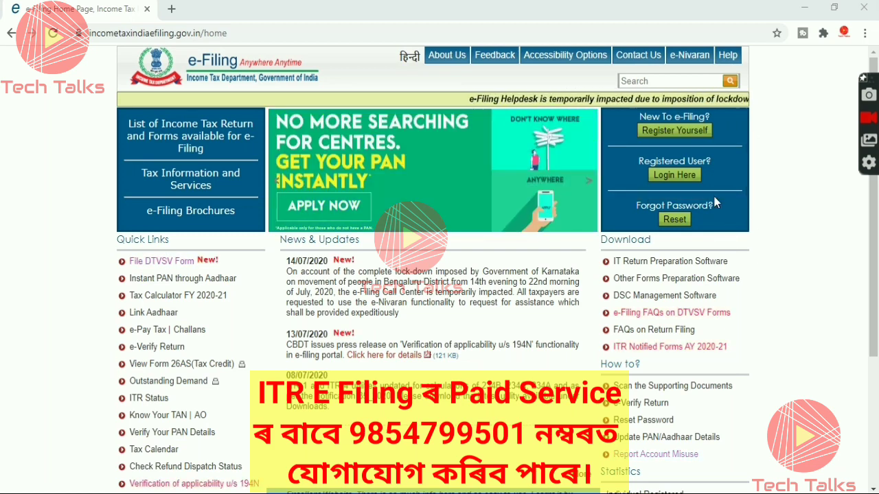
# - Log in to the e-Filing portal as a registered user with the user ID, account password and captcha code
pyautogui.click(682, 177)
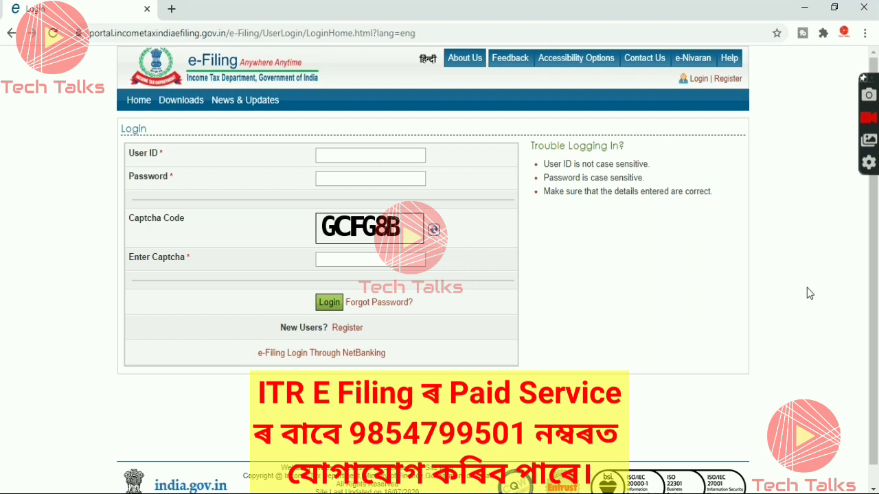
pyautogui.click(383, 158)
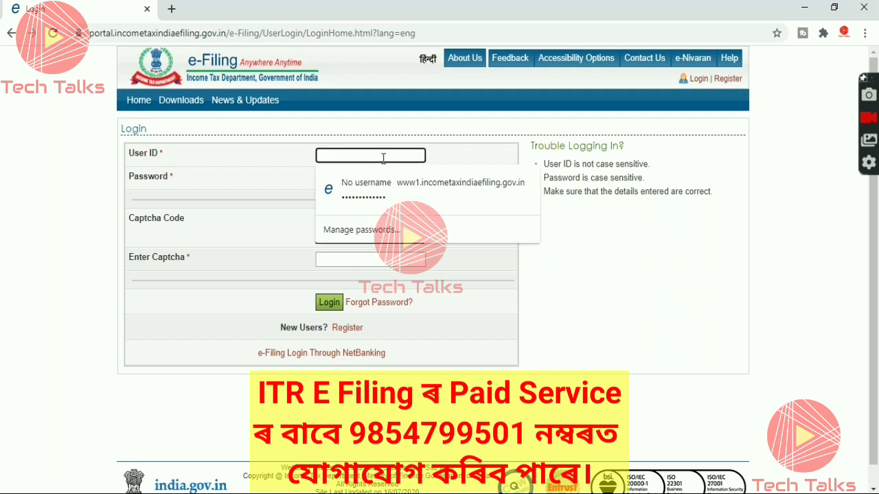
pyautogui.click(367, 181)
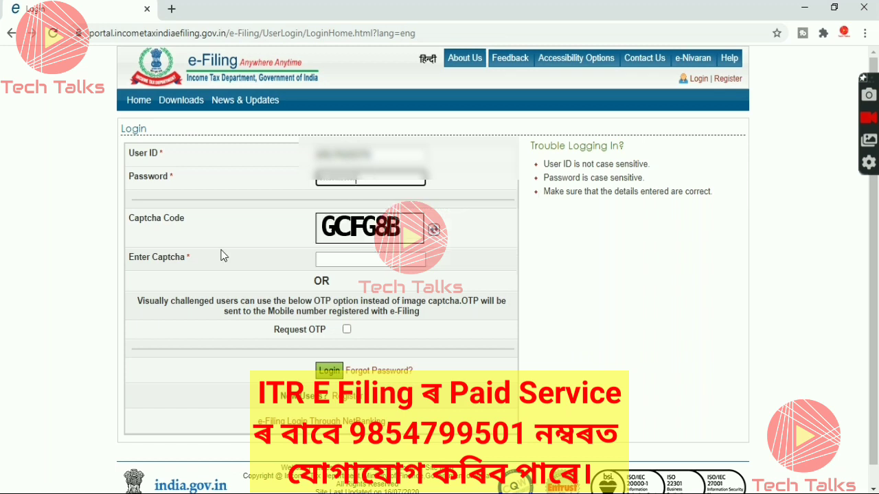
pyautogui.click(360, 259)
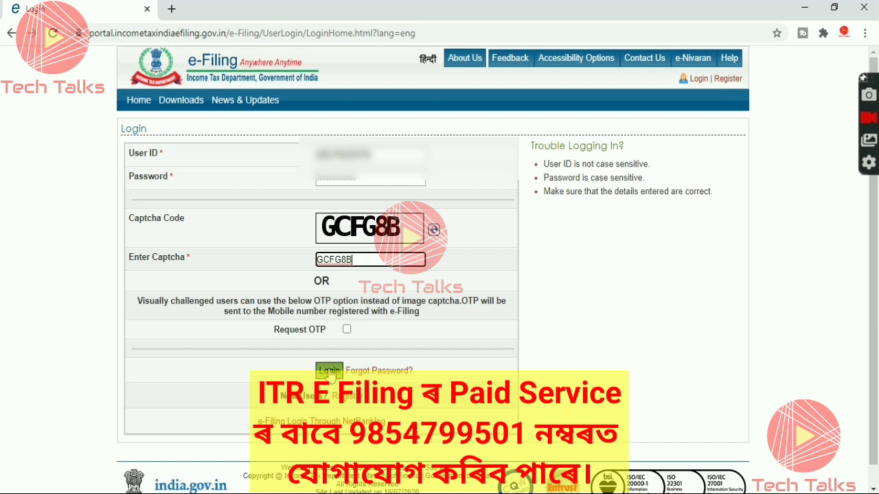
pyautogui.click(330, 372)
pyautogui.click(330, 371)
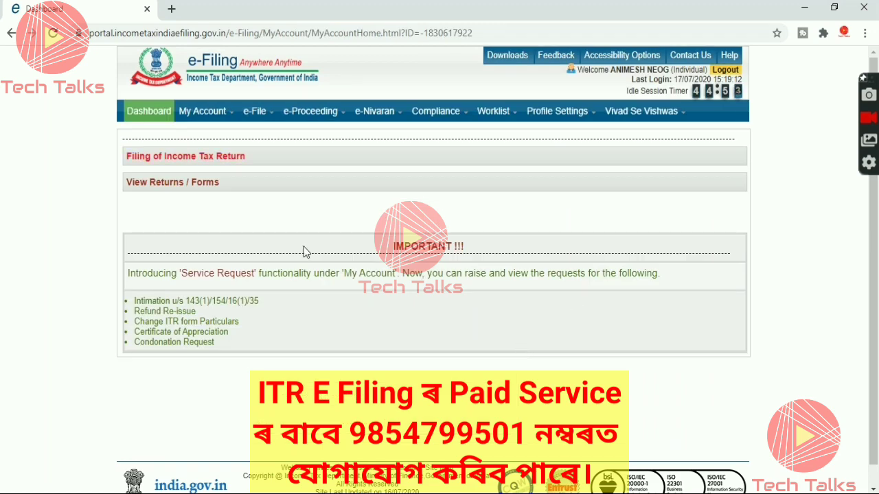
pyautogui.moveTo(215, 116)
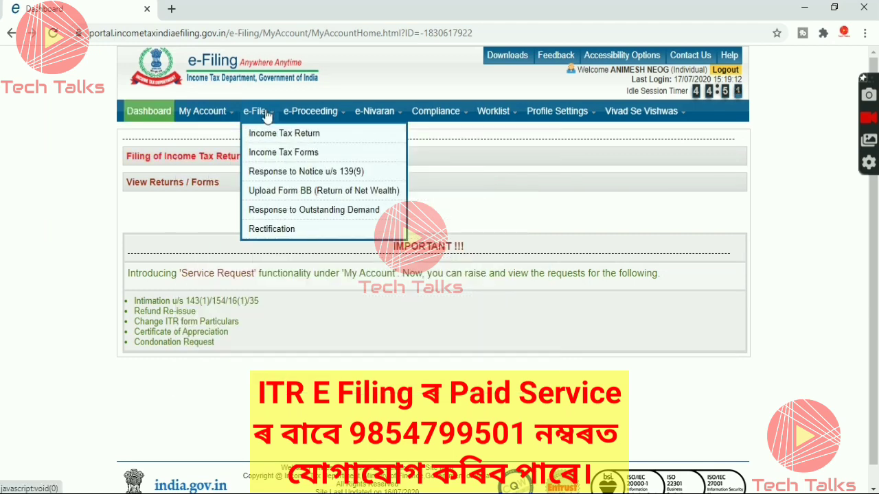
pyautogui.moveTo(365, 114)
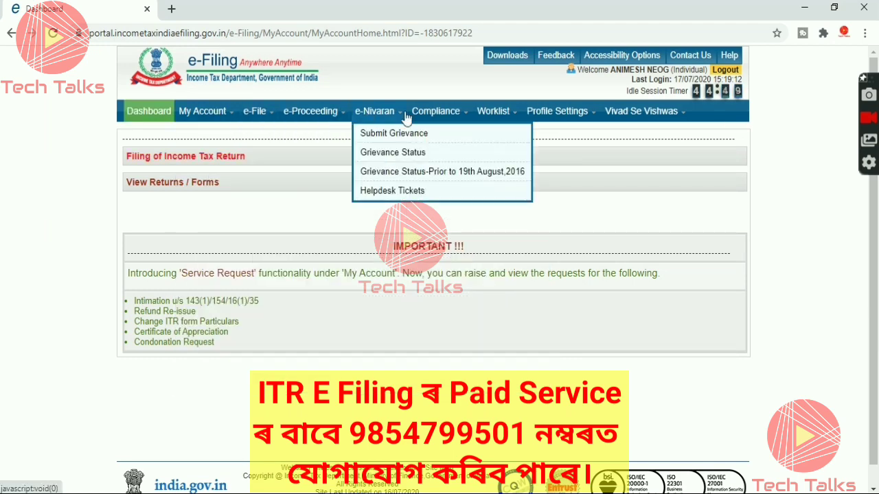
pyautogui.moveTo(507, 118)
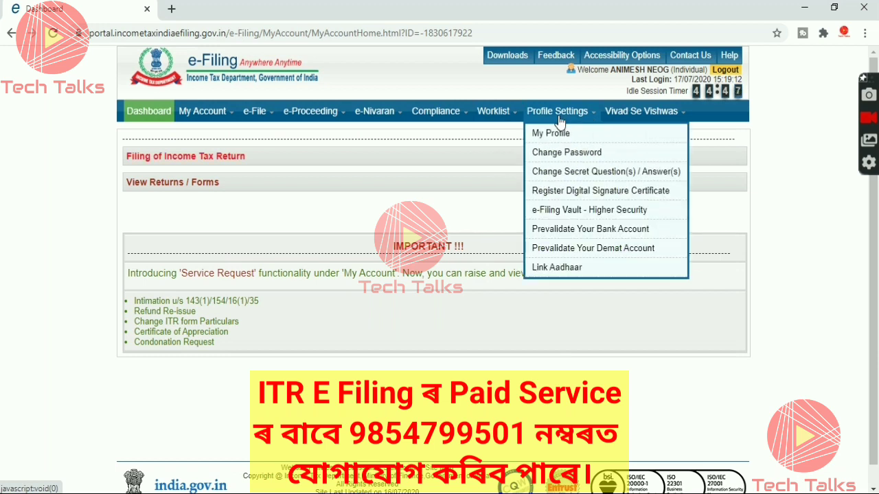
pyautogui.moveTo(644, 121)
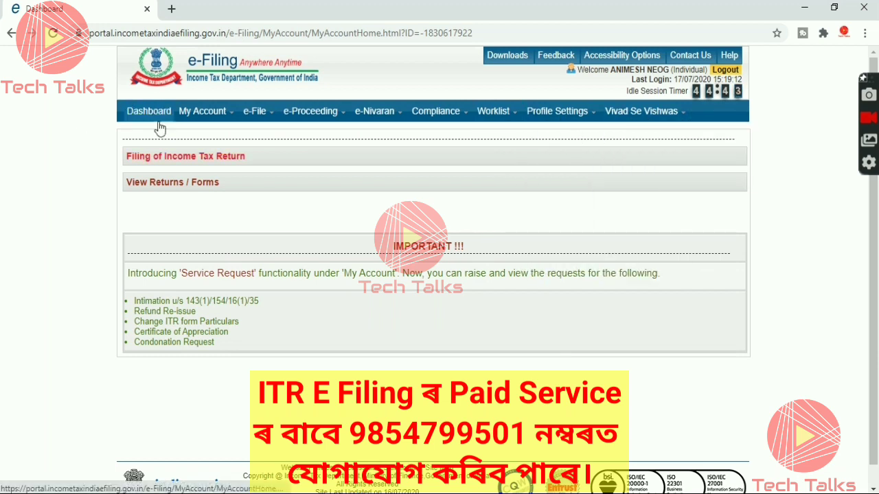
# - Start filing an income tax return for assessment year 2020-21 with form number ITR-1
pyautogui.click(148, 163)
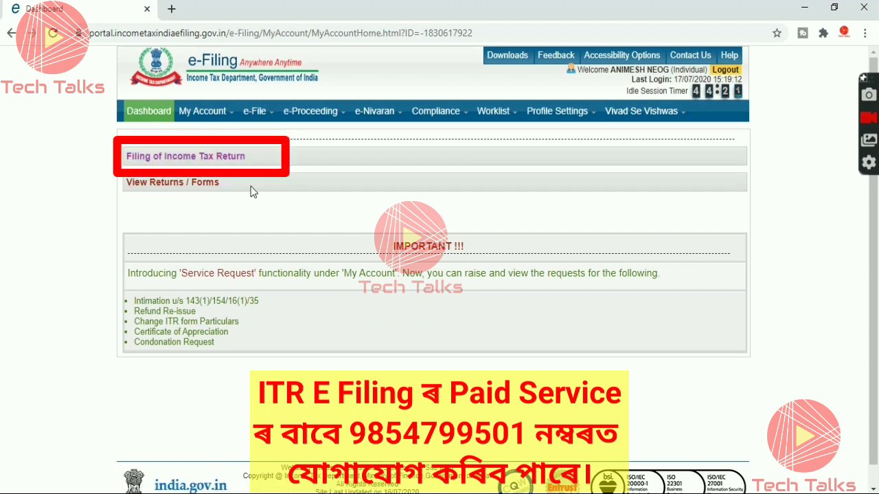
pyautogui.click(216, 159)
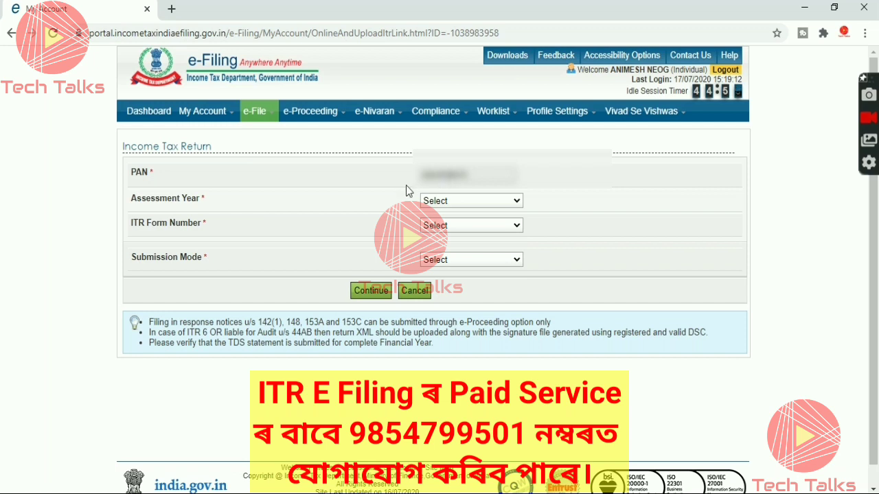
pyautogui.click(447, 202)
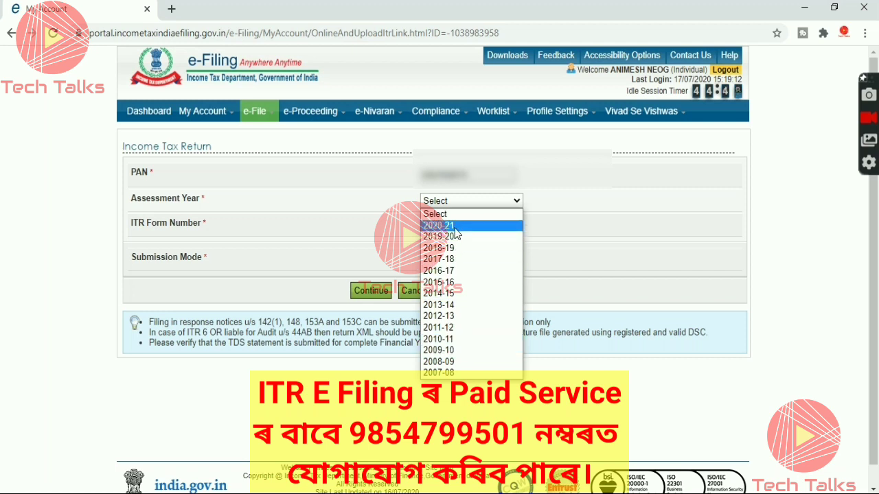
pyautogui.click(454, 226)
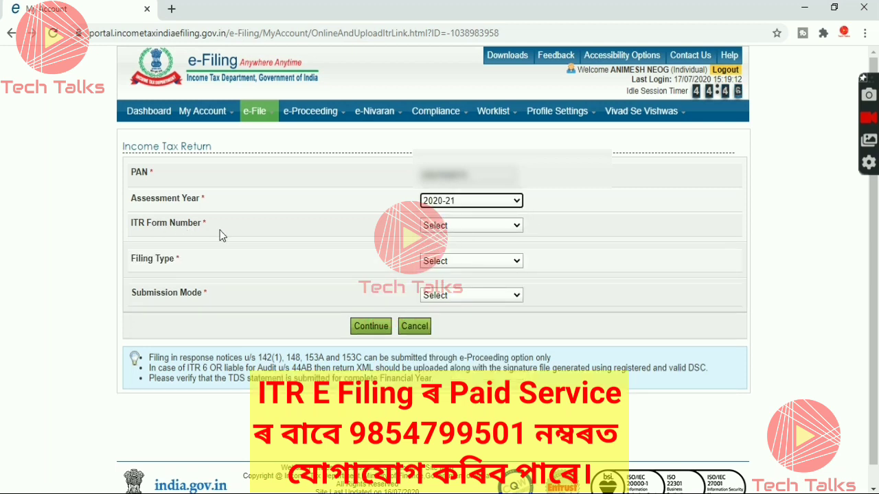
pyautogui.click(440, 230)
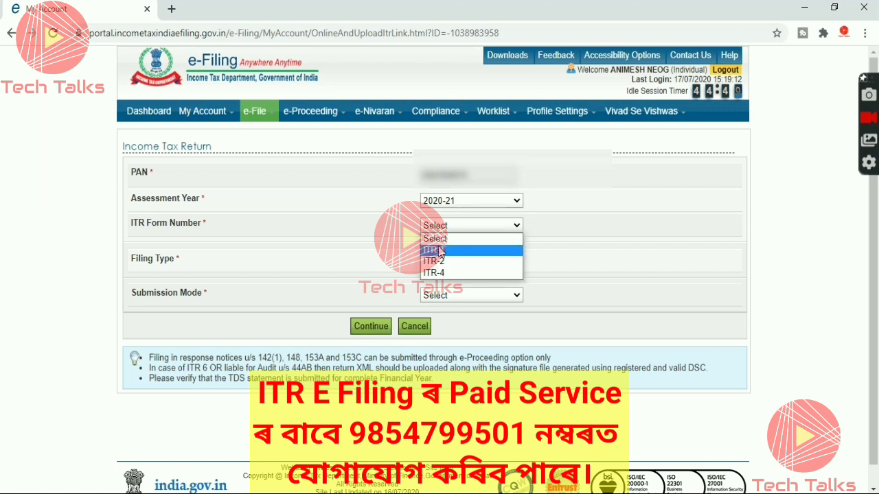
pyautogui.click(440, 247)
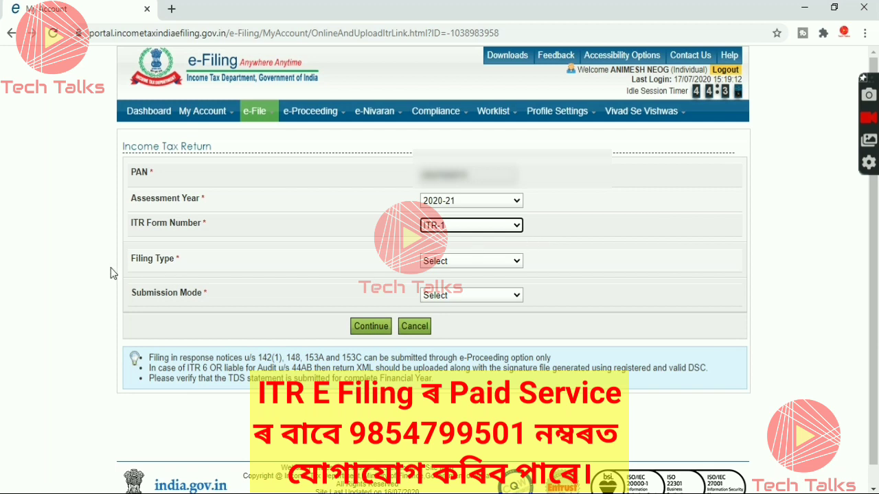
# - Set the filing type to Original/Revised Return and the submission mode to Prepare and Submit Online
pyautogui.click(439, 268)
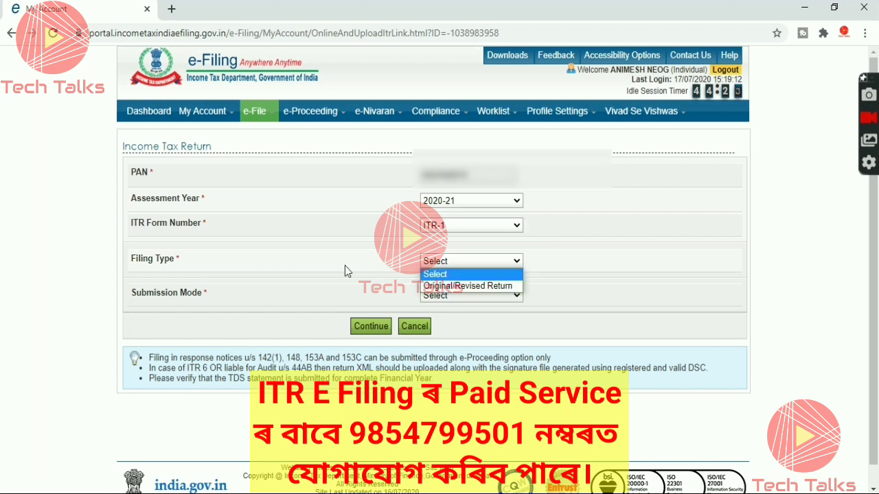
pyautogui.click(485, 286)
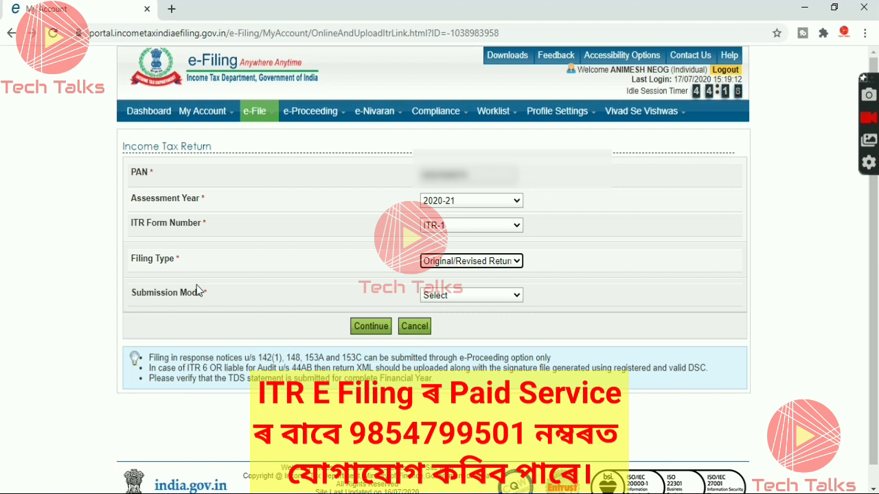
pyautogui.click(453, 296)
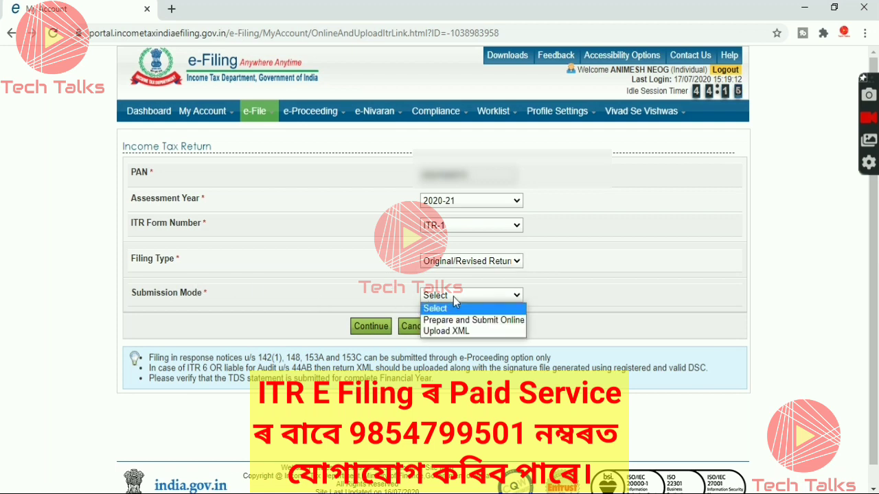
pyautogui.click(481, 321)
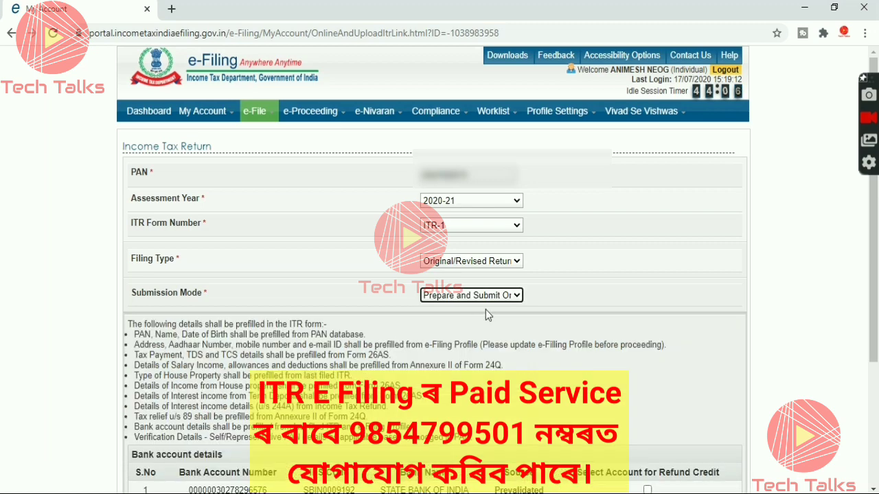
# - Select the first listed bank account for refund credit and continue to the ITR-1 form, agreeing to the prefill consent
pyautogui.scroll(-1, 489, 329)
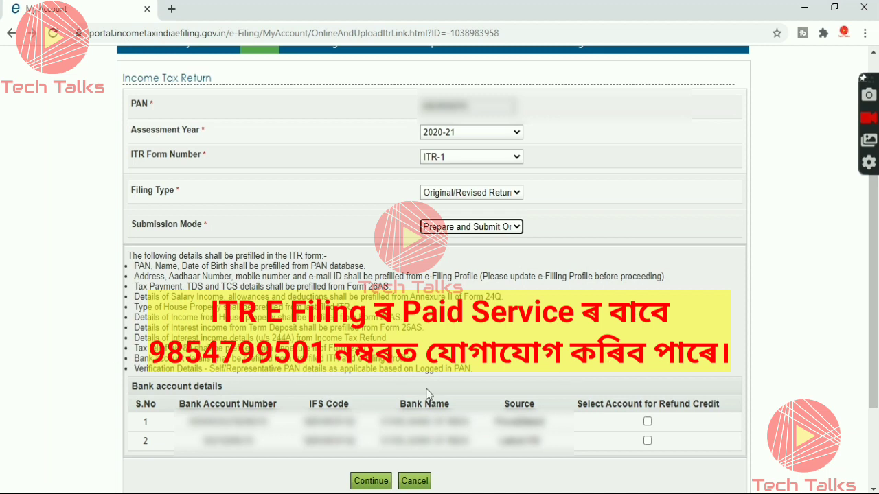
pyautogui.click(648, 422)
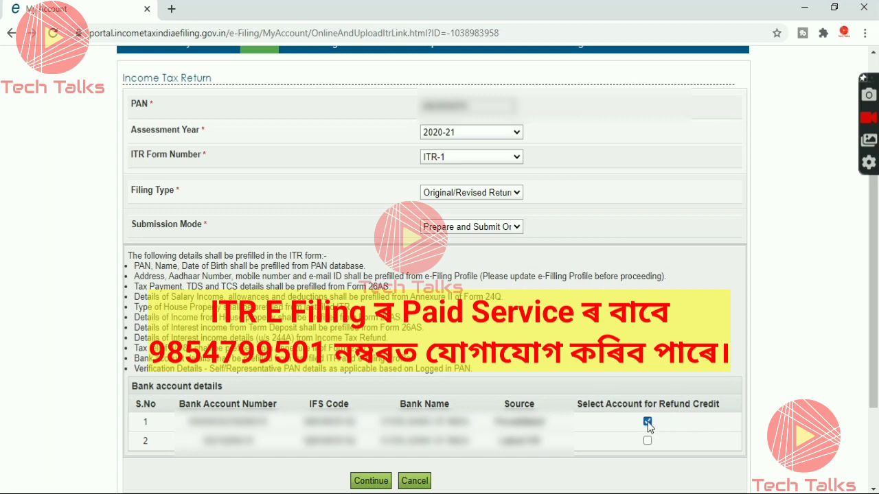
pyautogui.click(382, 482)
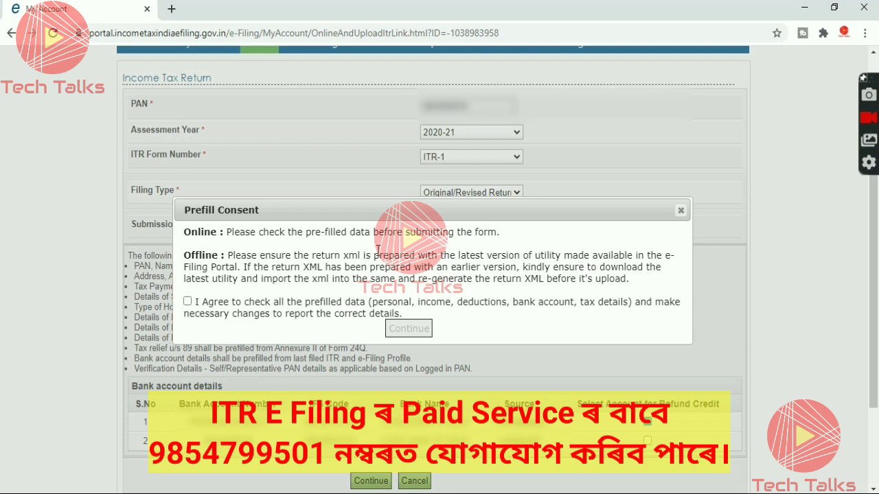
pyautogui.click(188, 302)
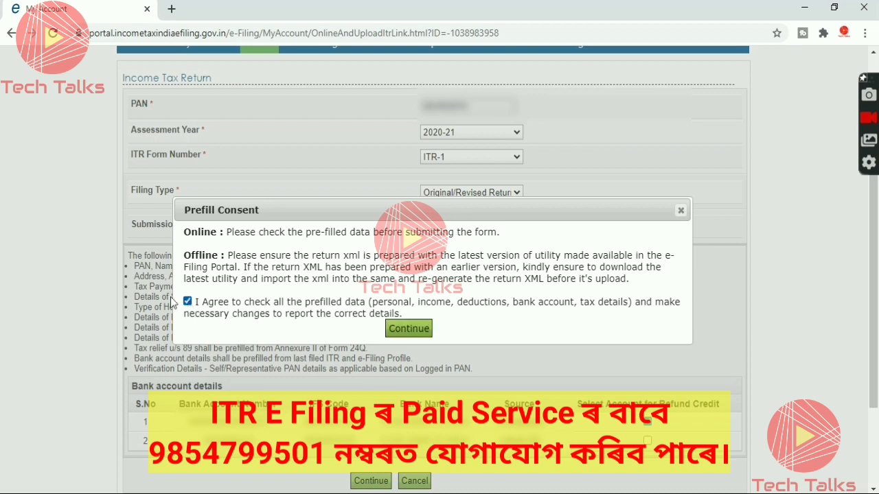
pyautogui.click(407, 330)
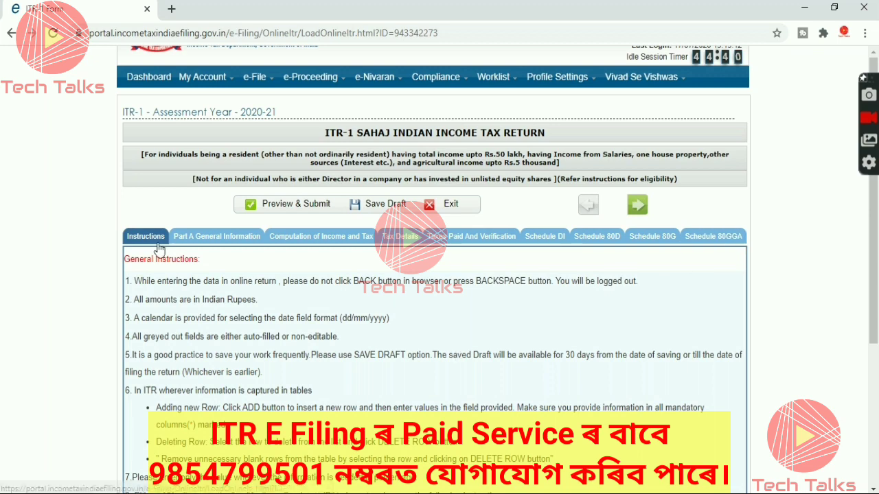
# - Read through the general instructions of the ITR-1 form and proceed to Part A General Information
pyautogui.scroll(-3, 364, 357)
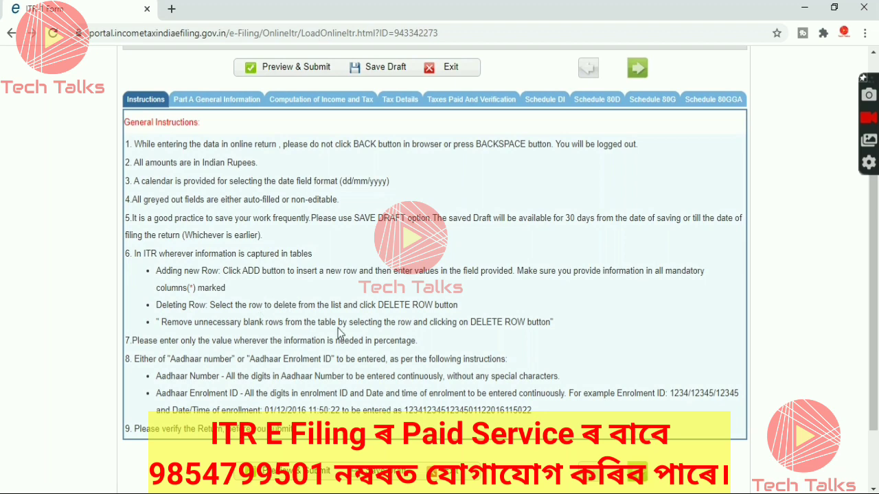
pyautogui.scroll(-2, 338, 333)
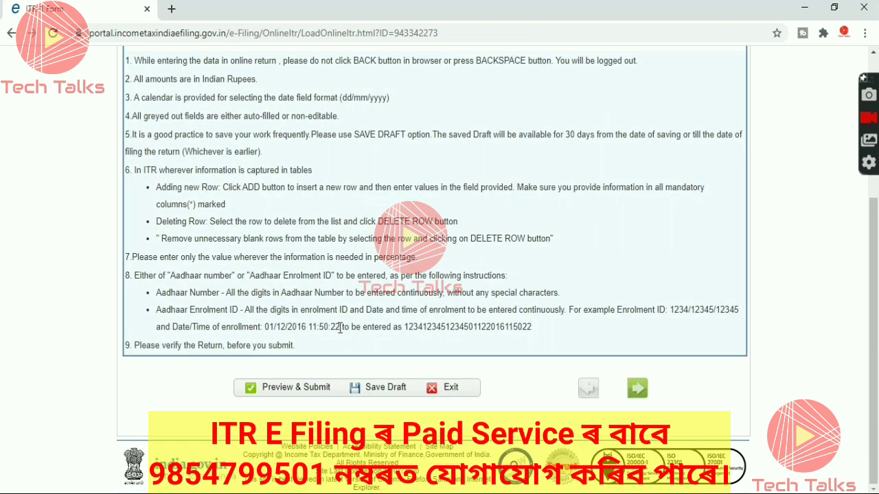
pyautogui.click(639, 389)
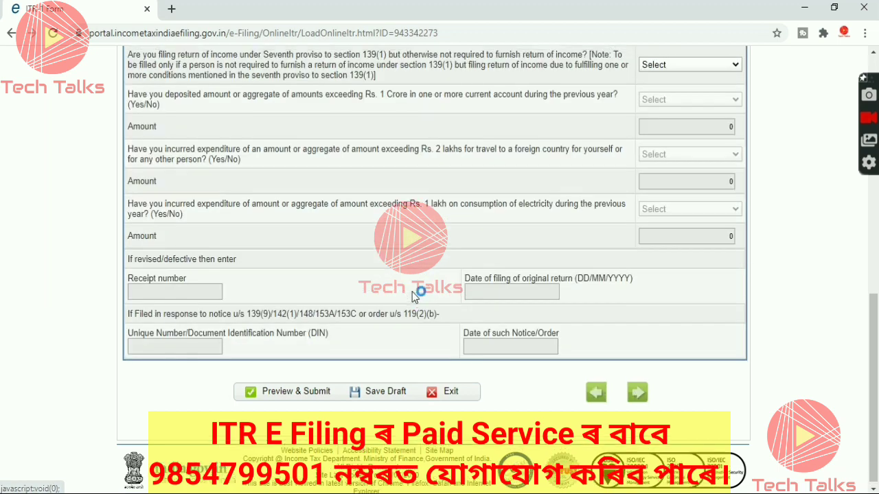
# - Review the prefilled personal details, then set nature of employment to State Government and Filed u/s to 139(1)-On or before due date
pyautogui.scroll(10, 412, 292)
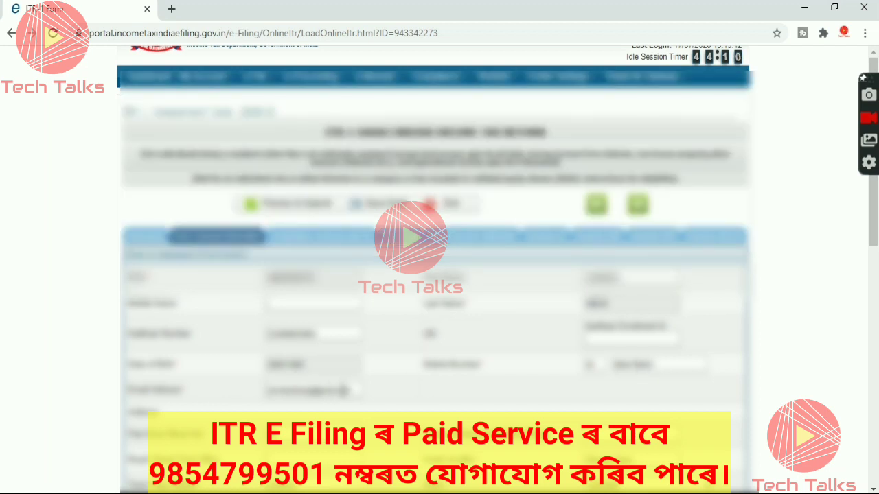
pyautogui.scroll(-2, 319, 385)
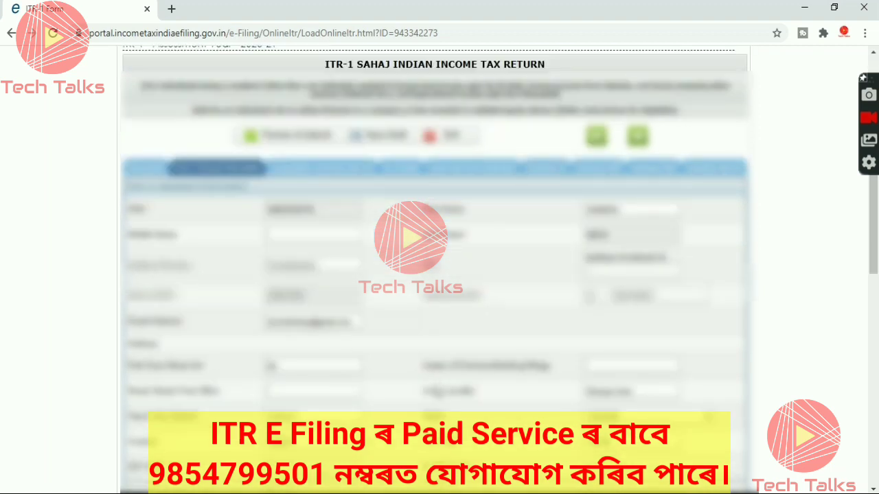
pyautogui.scroll(-2, 438, 390)
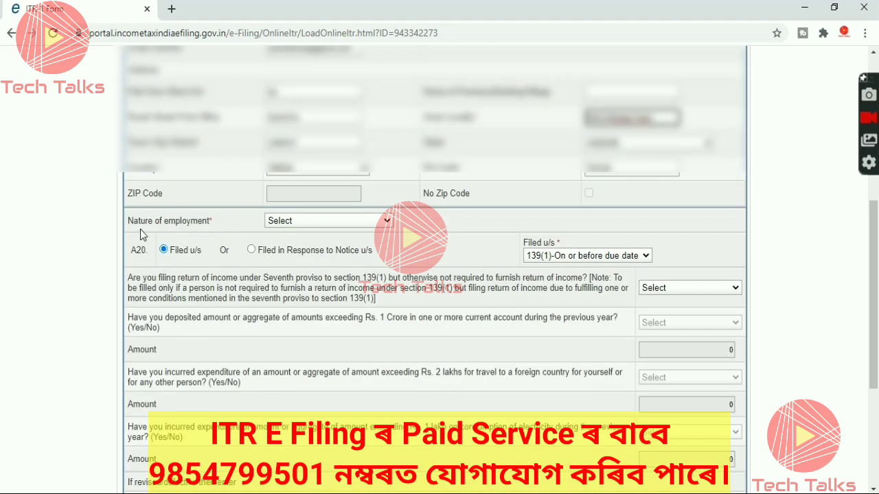
pyautogui.click(356, 223)
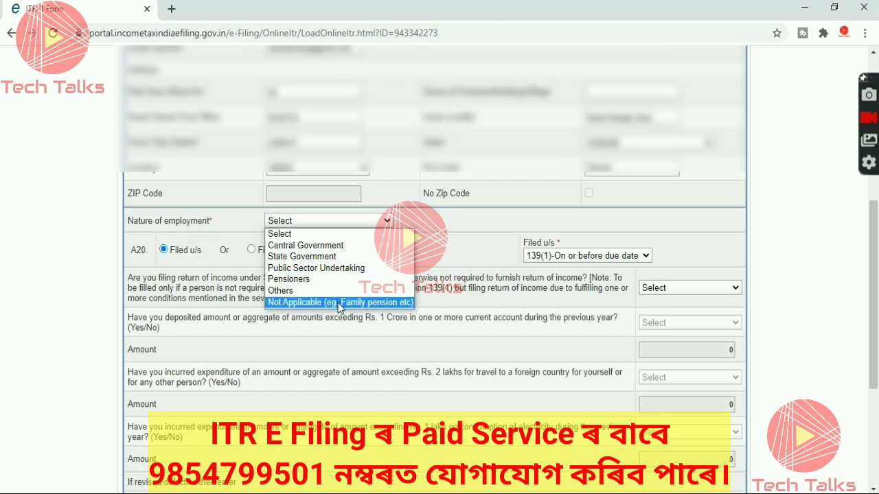
pyautogui.click(307, 258)
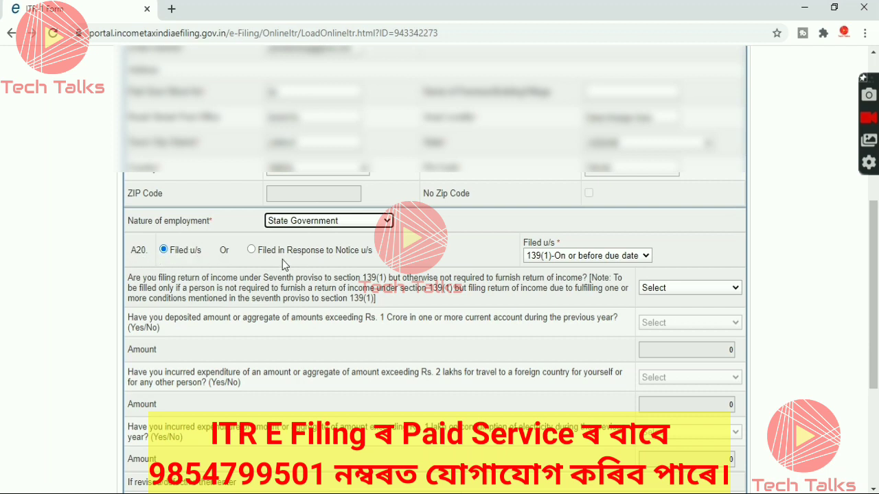
pyautogui.click(567, 261)
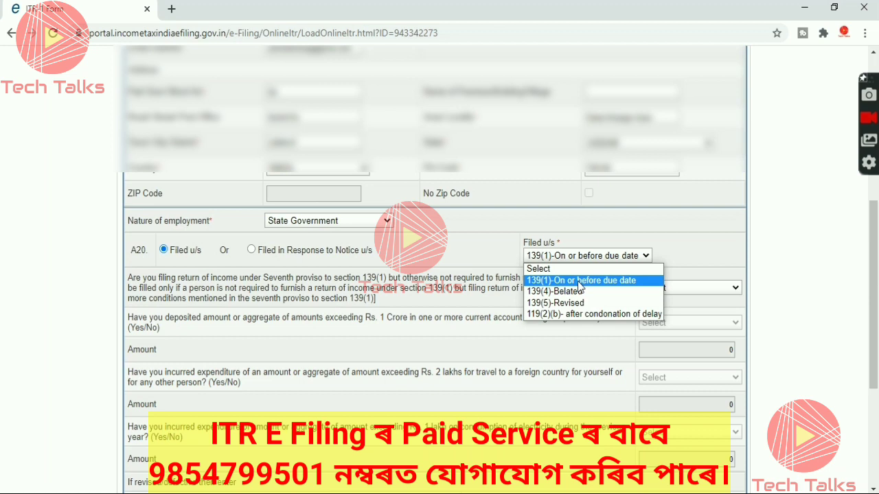
pyautogui.click(579, 281)
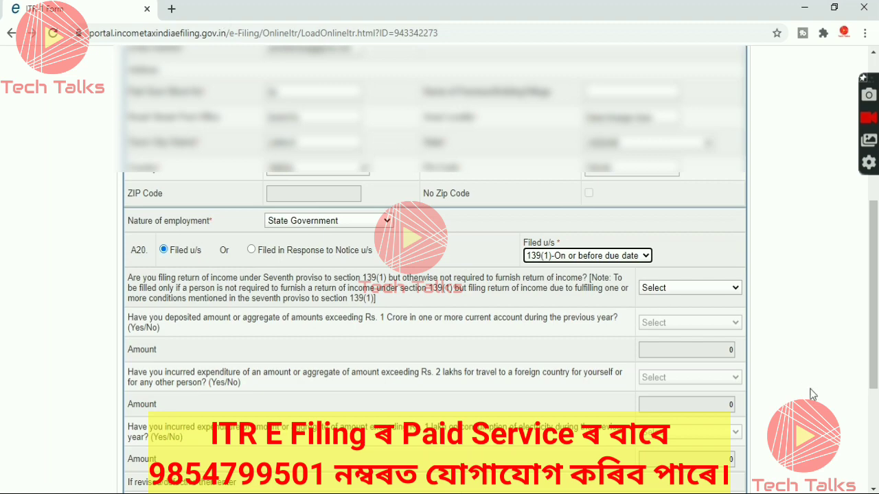
pyautogui.scroll(-2, 416, 270)
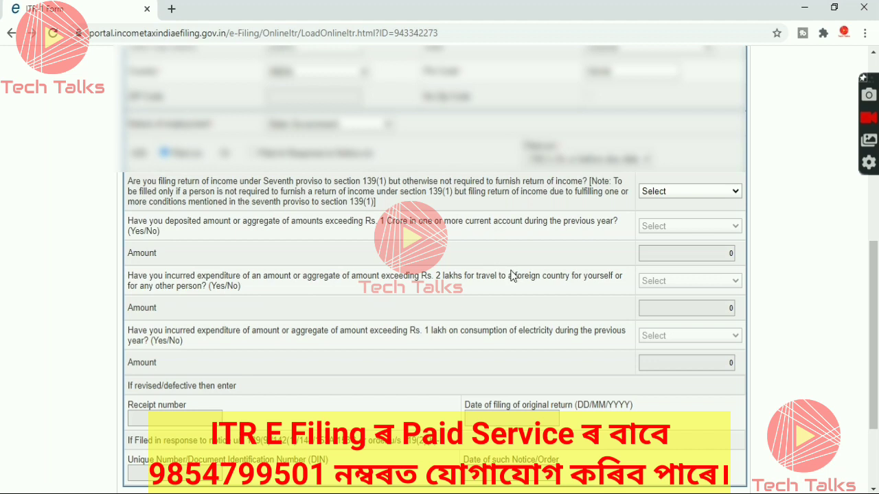
# - Answer NO to filing under the seventh proviso to section 139(1) and save the draft
pyautogui.click(679, 194)
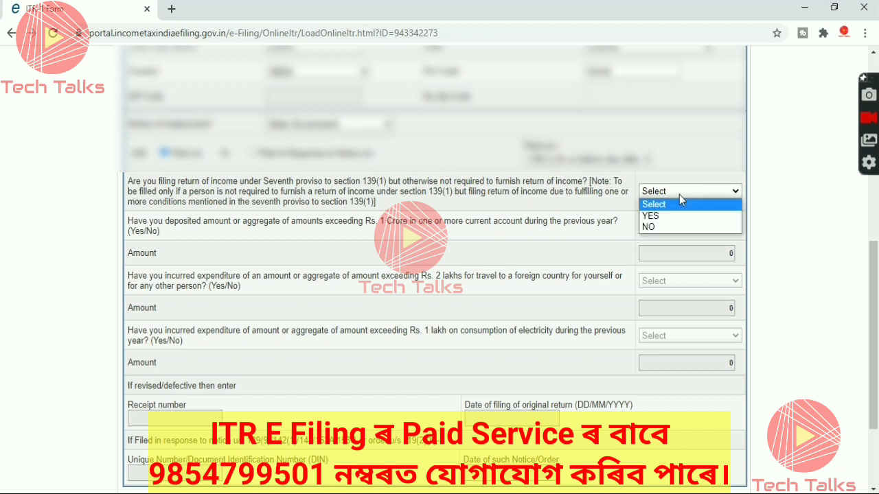
pyautogui.click(656, 227)
pyautogui.scroll(-2, 383, 390)
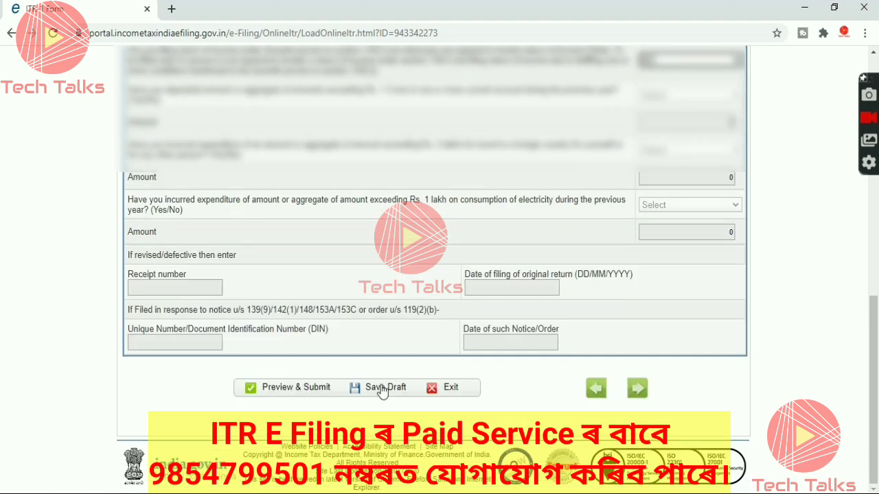
pyautogui.click(382, 389)
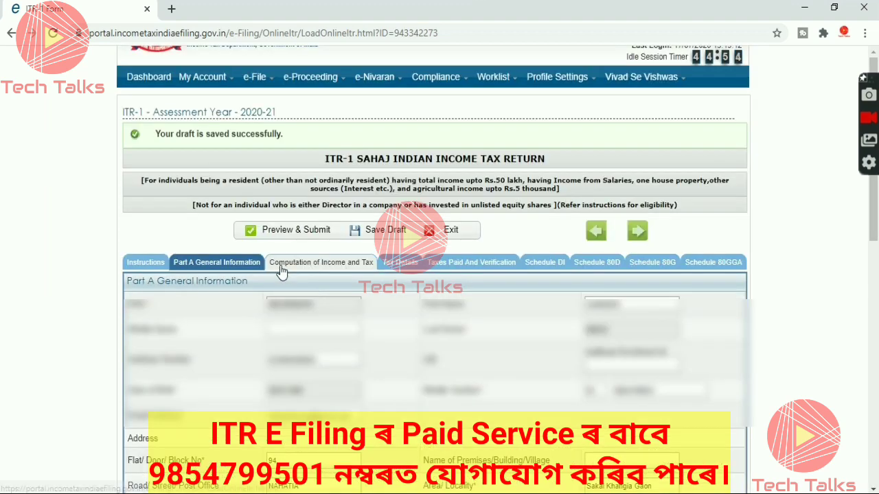
# - In Computation of Income and Tax, set the salary as per section 17(1) to 414889 and dismiss the save reminder
pyautogui.click(322, 267)
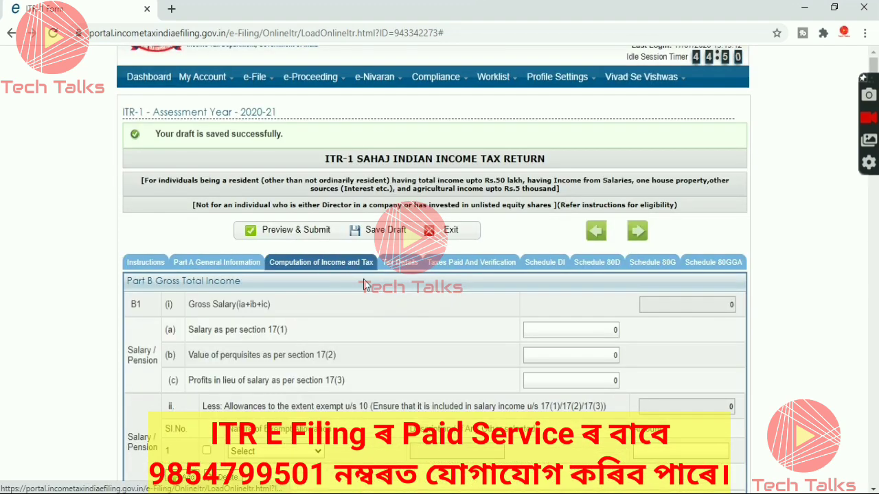
pyautogui.scroll(-1, 462, 320)
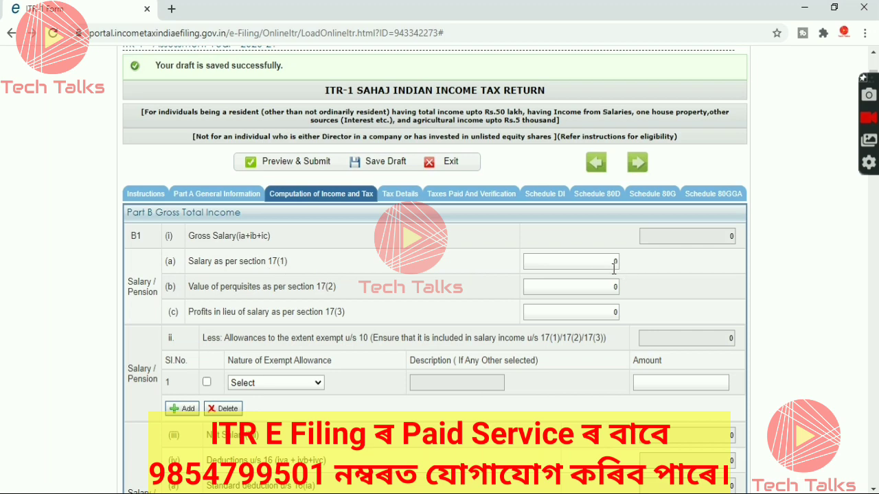
pyautogui.hotkey('alt', 'Tab')
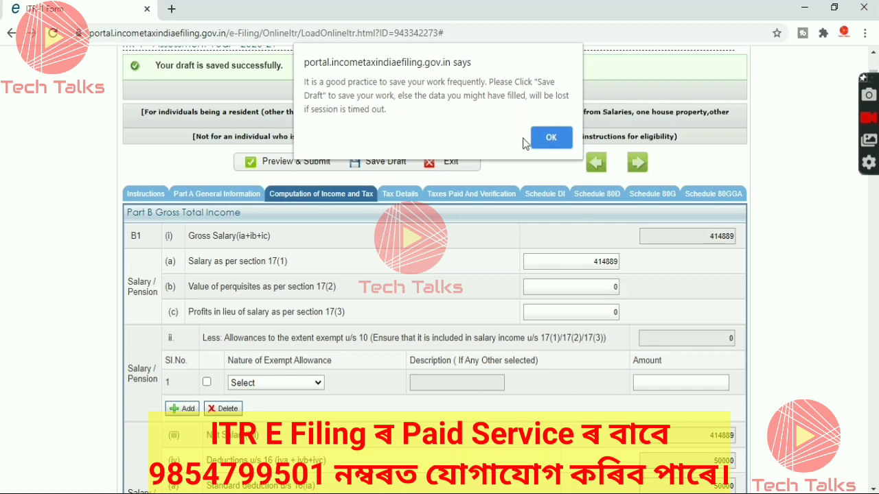
pyautogui.click(550, 139)
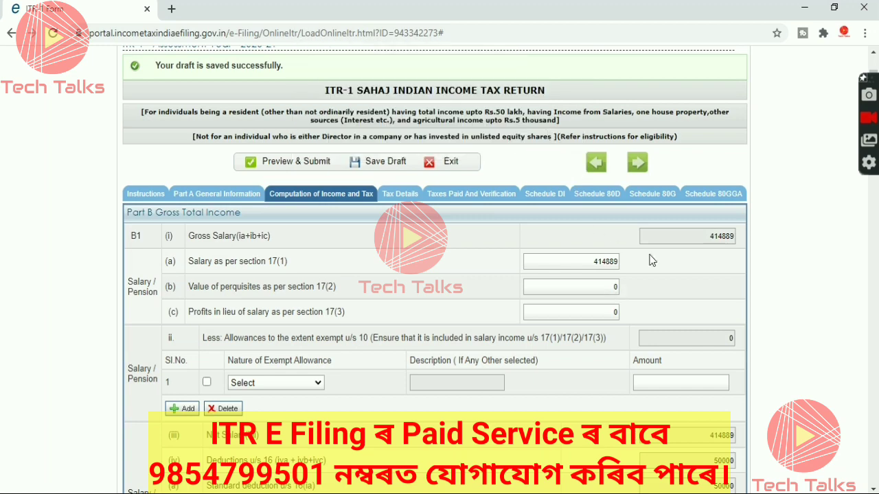
# - Enter the exempt allowance Sec 10(13A)-Allowance to meet expenditure incurred on house rent with amount 26004, and tick its row
pyautogui.scroll(-1, 623, 291)
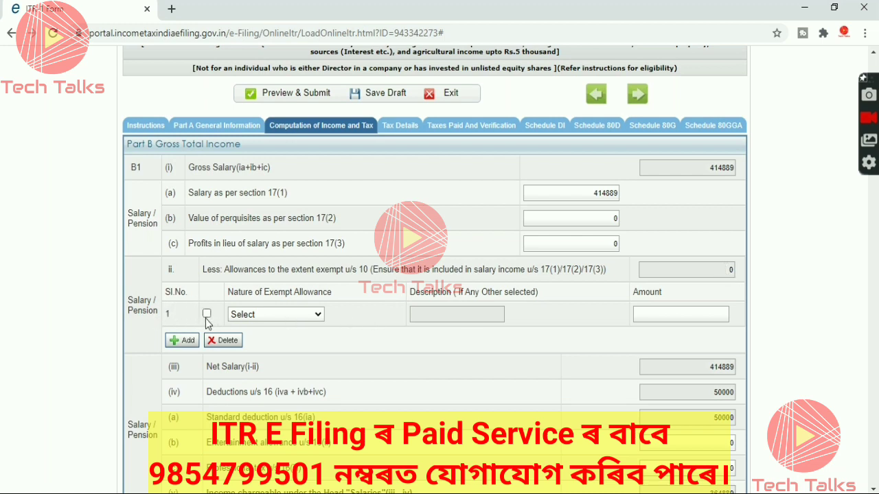
pyautogui.click(275, 316)
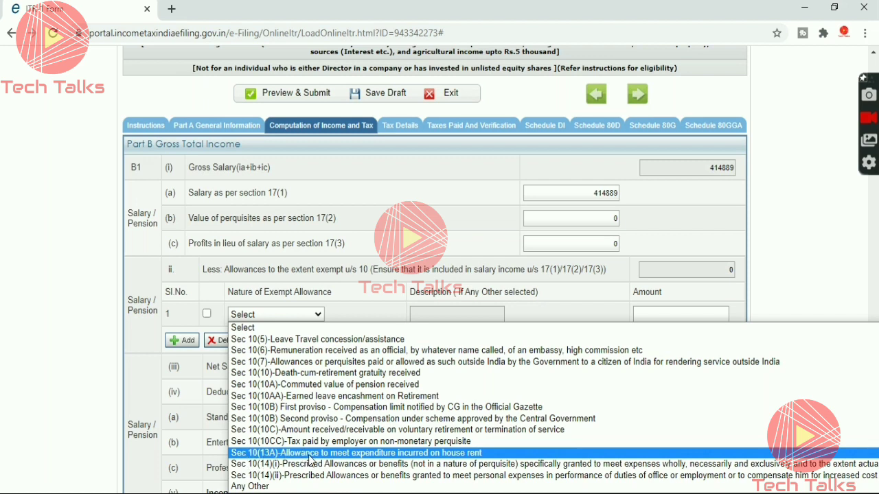
pyautogui.click(392, 455)
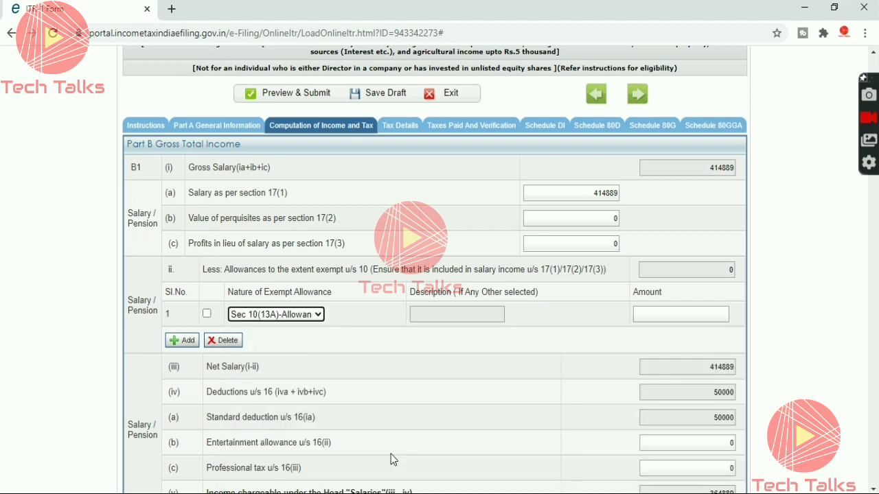
pyautogui.click(658, 314)
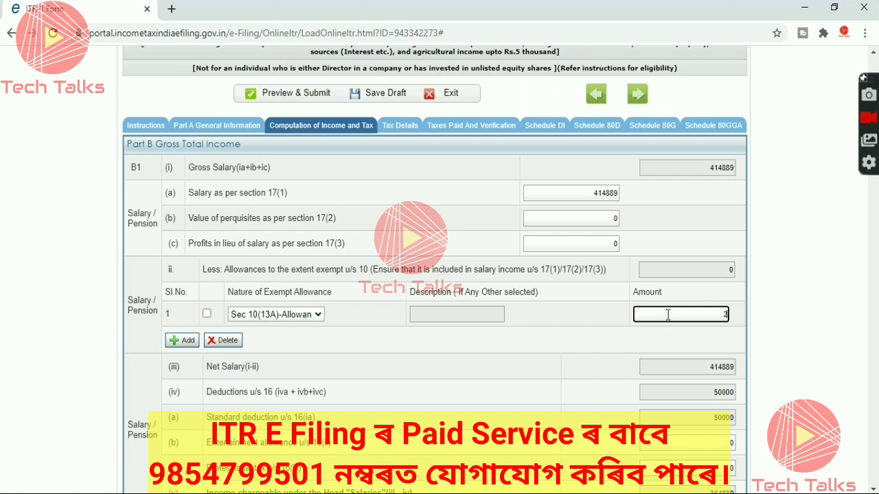
pyautogui.write('26004')
pyautogui.press('Tab')
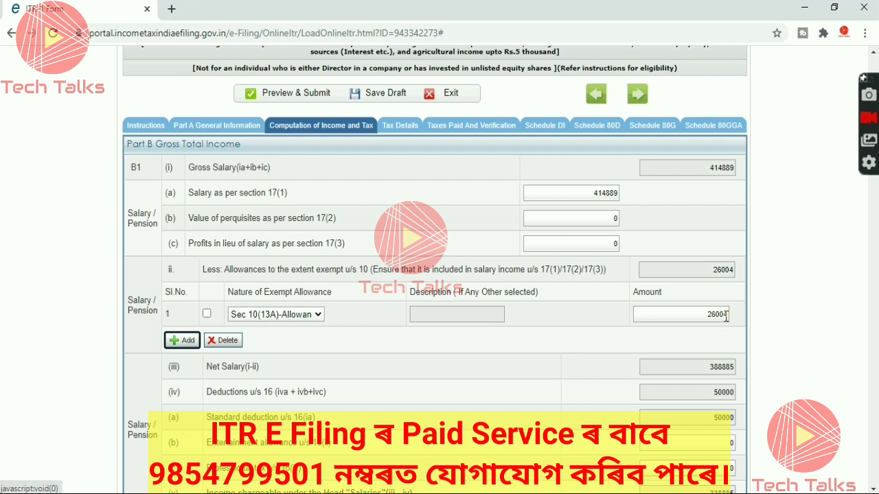
pyautogui.click(724, 268)
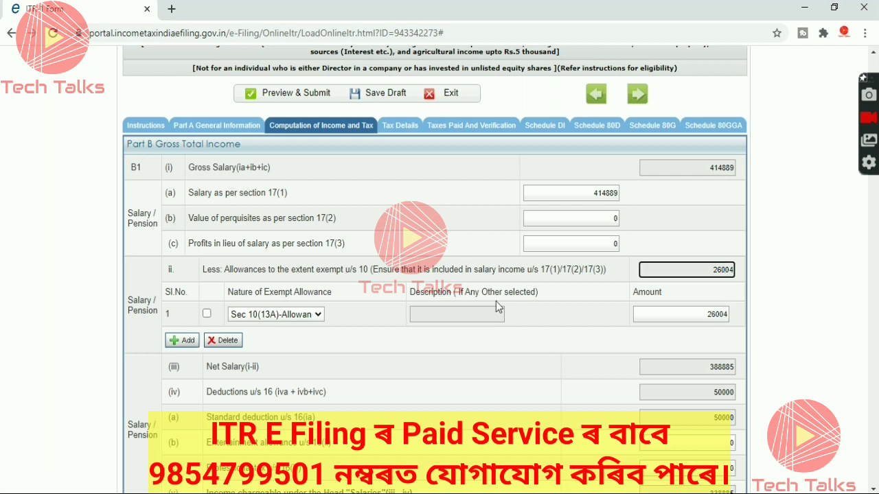
pyautogui.click(207, 314)
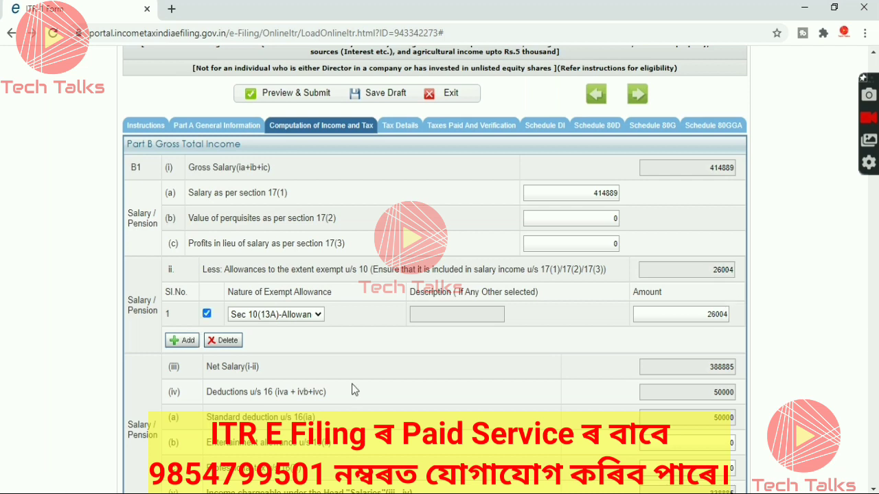
pyautogui.click(178, 345)
pyautogui.click(257, 316)
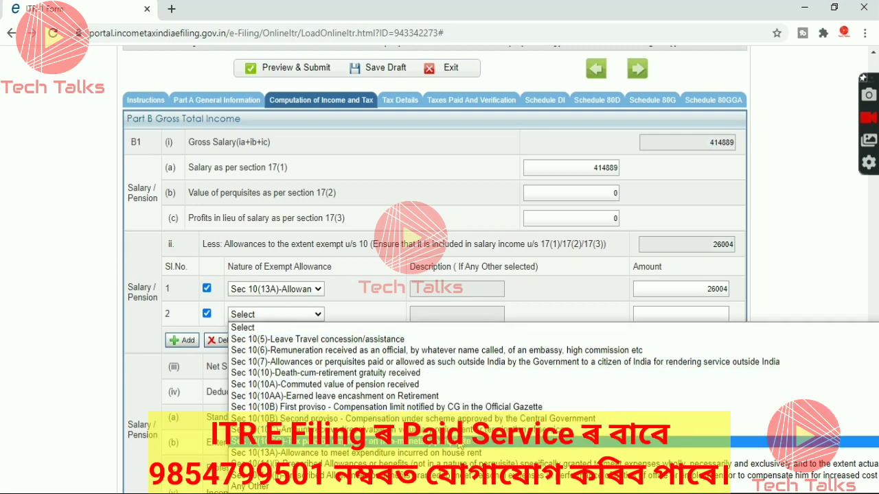
pyautogui.click(215, 340)
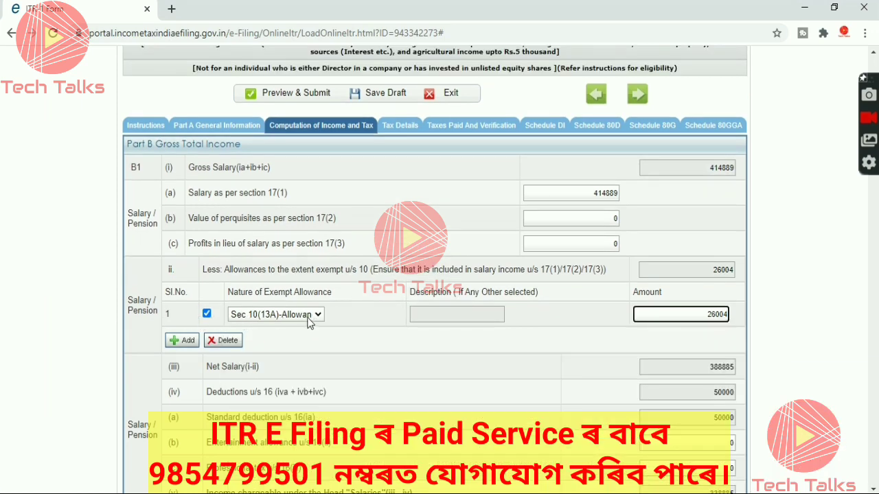
# - Consult the income tax assessment PDF in Adobe Reader, then set Professional tax u/s 16(iii) in the ITR-1 form to 2496
pyautogui.scroll(-1, 487, 361)
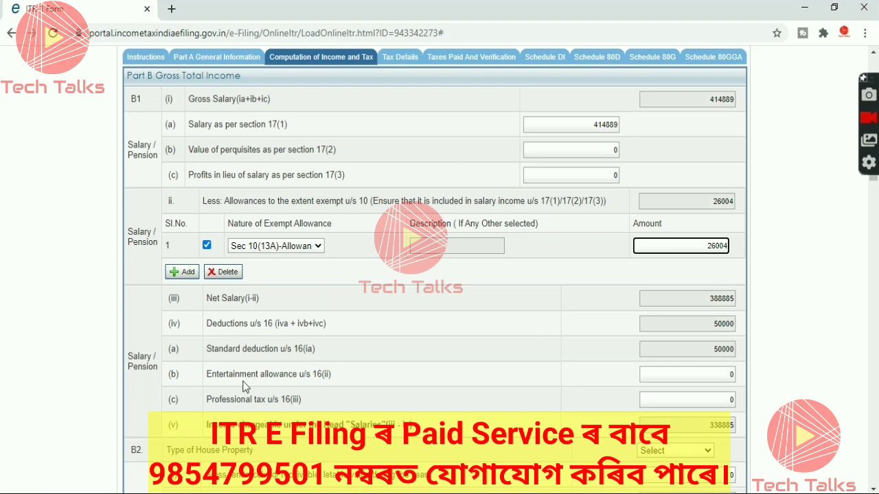
pyautogui.scroll(-1, 394, 382)
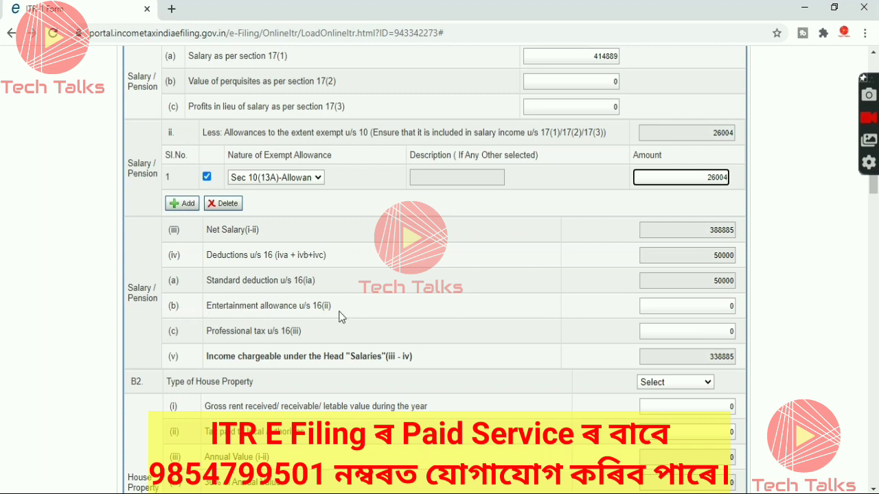
pyautogui.doubleClick(729, 307)
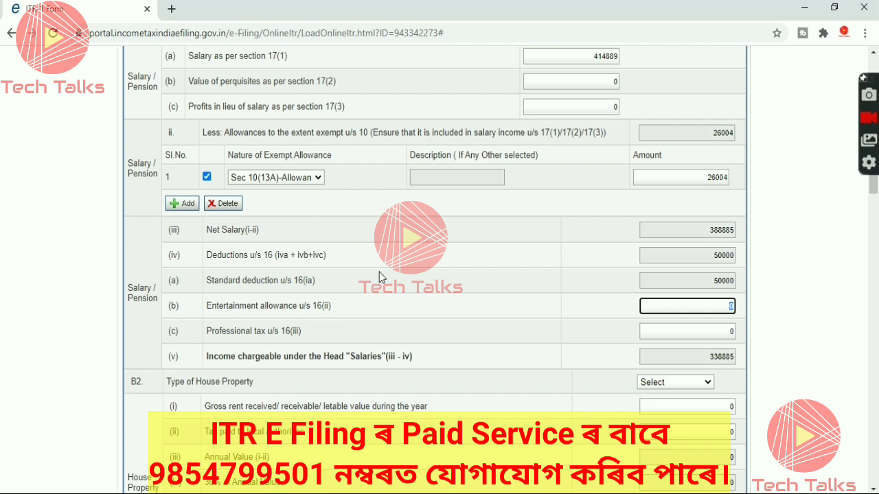
pyautogui.click(726, 330)
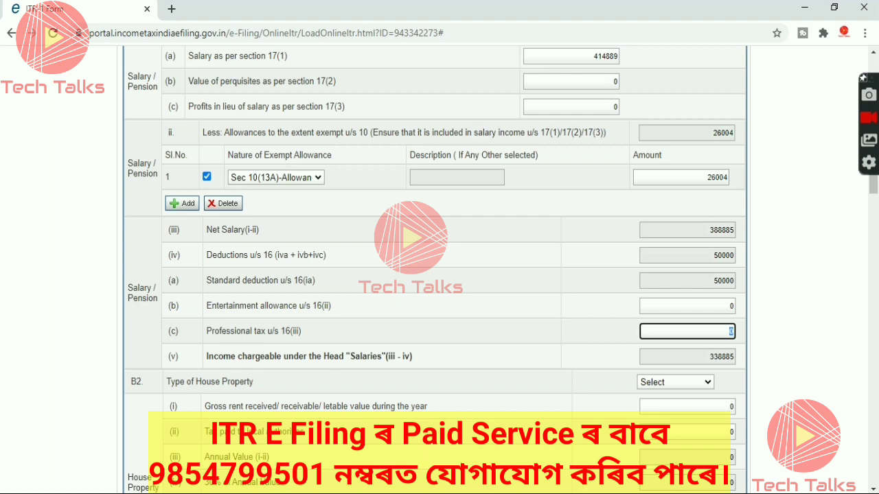
pyautogui.hotkey('alt', 'Tab')
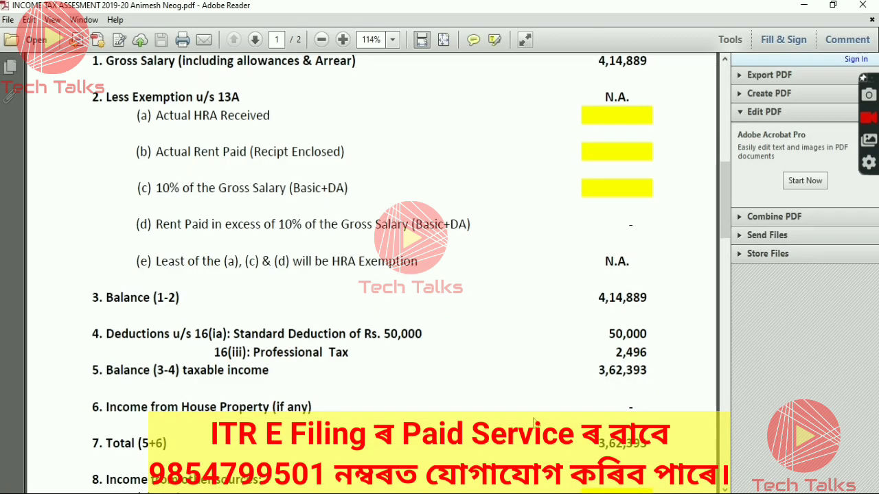
pyautogui.scroll(-10, 535, 412)
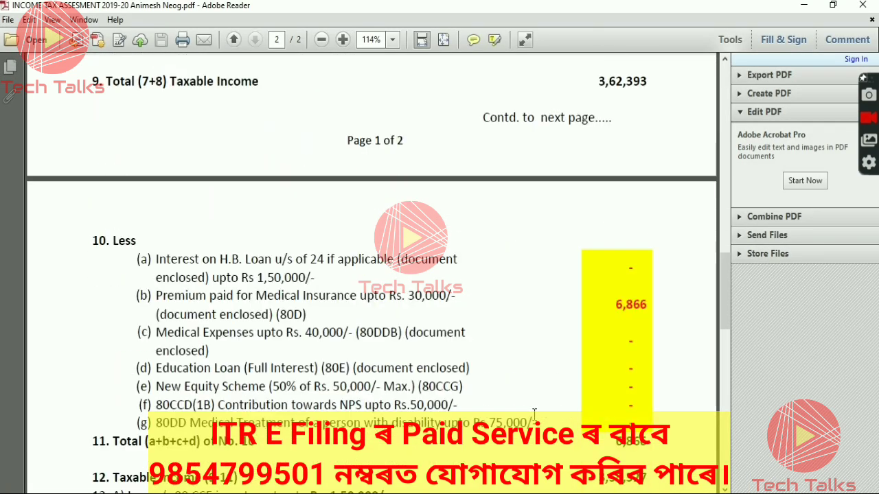
pyautogui.scroll(-3, 534, 412)
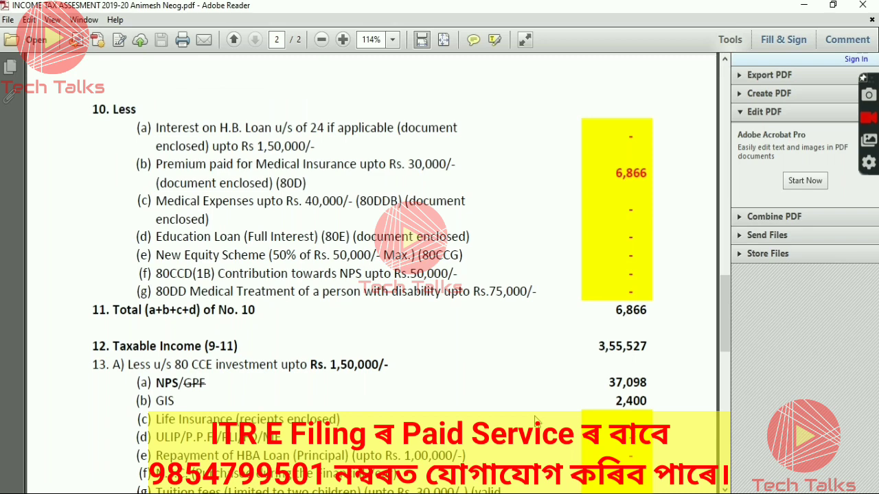
pyautogui.scroll(-3, 535, 420)
pyautogui.scroll(4, 538, 422)
pyautogui.scroll(7, 538, 420)
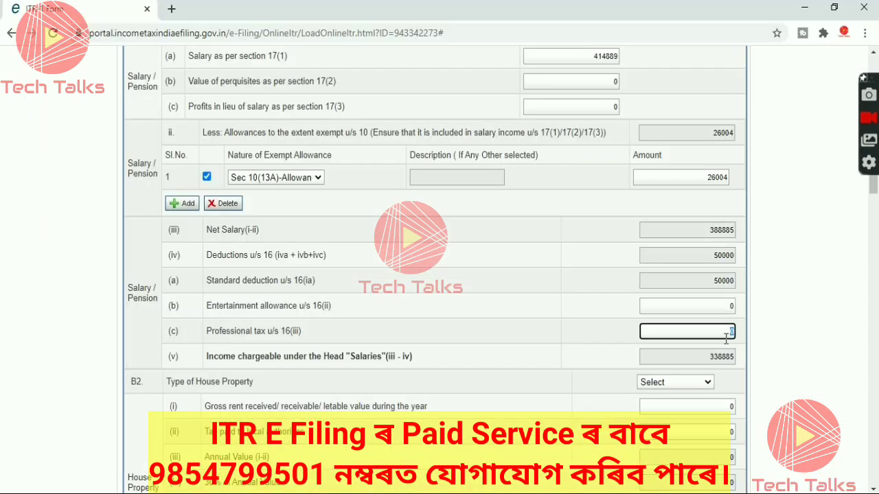
pyautogui.write('2496')
pyautogui.click(805, 378)
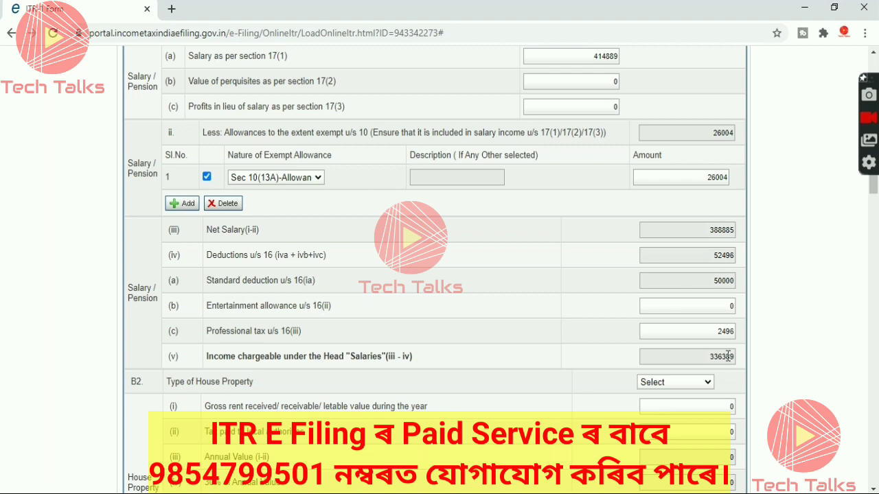
# - Review the available Type of House Property options without choosing one
pyautogui.scroll(-3, 529, 364)
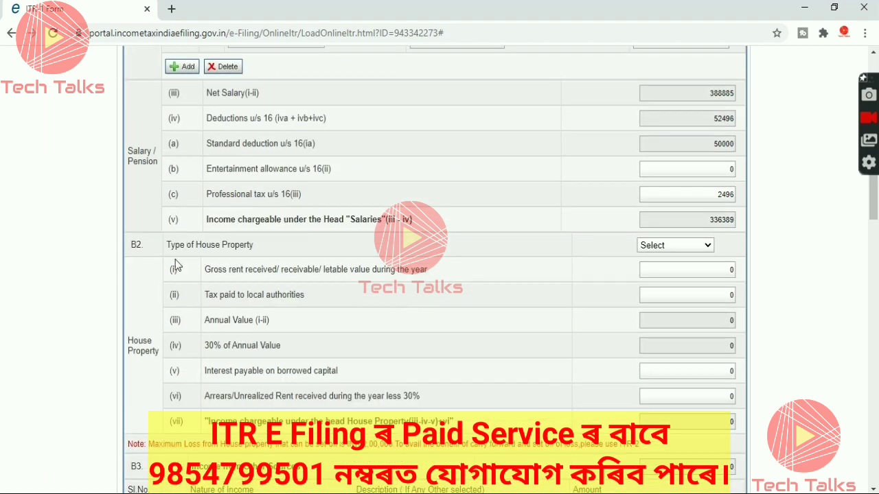
pyautogui.click(686, 247)
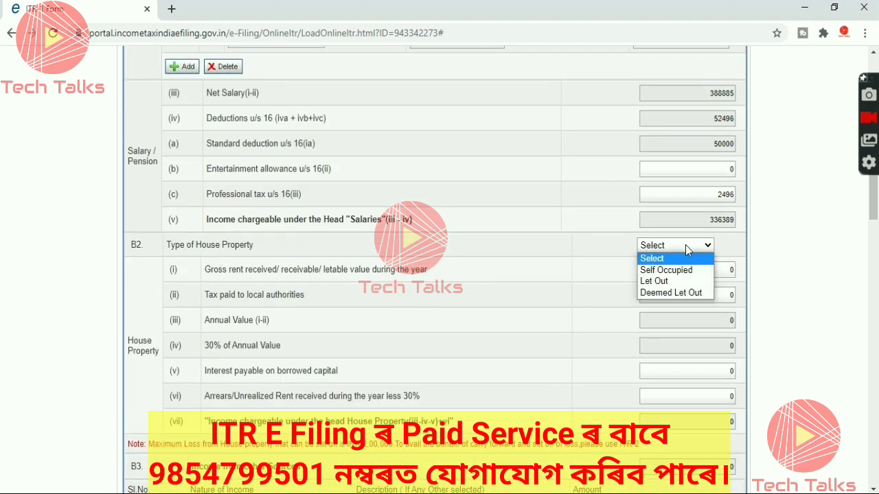
pyautogui.click(685, 245)
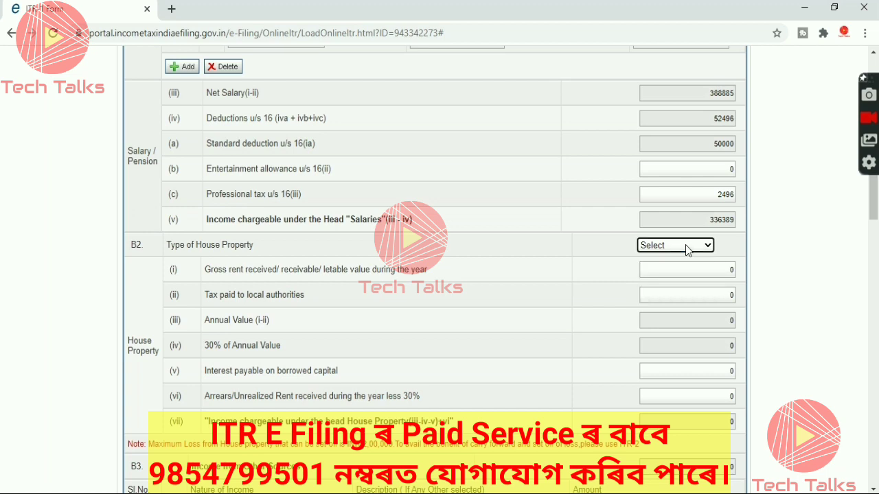
pyautogui.click(686, 245)
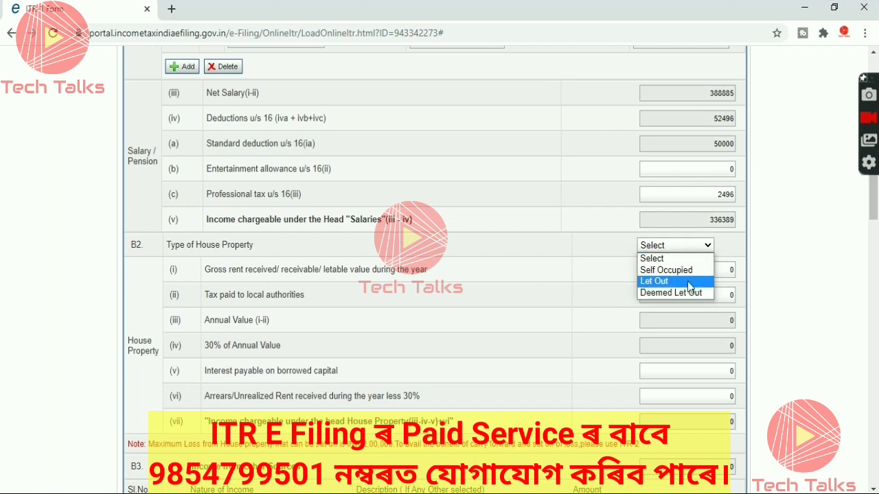
pyautogui.click(664, 253)
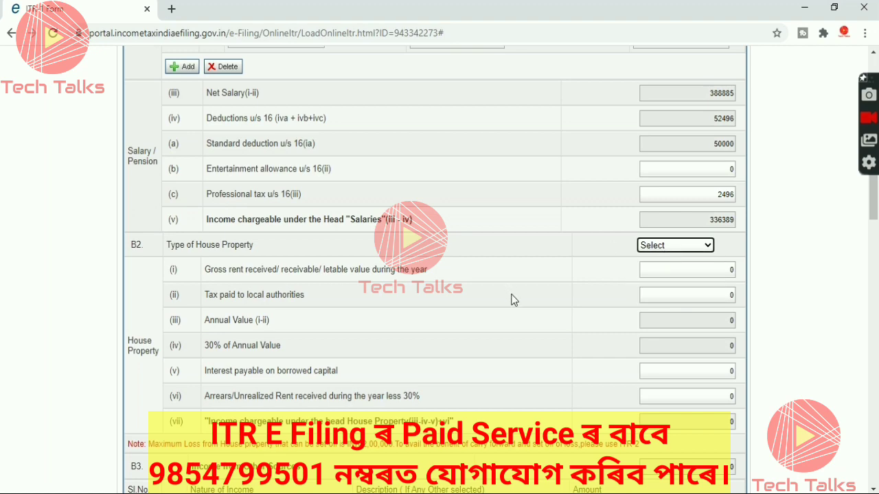
# - Set the nature of income under Income from Other Sources to Interest from Saving Account and open its amount for entry
pyautogui.scroll(-3, 512, 300)
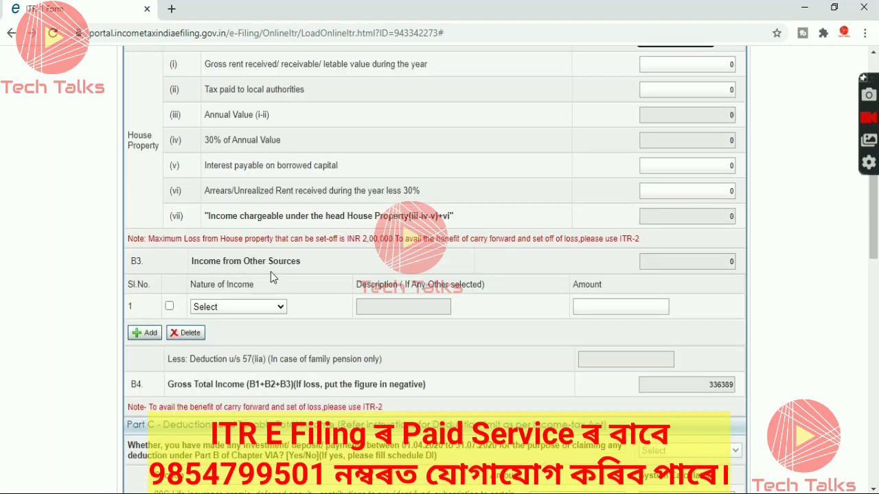
pyautogui.click(262, 308)
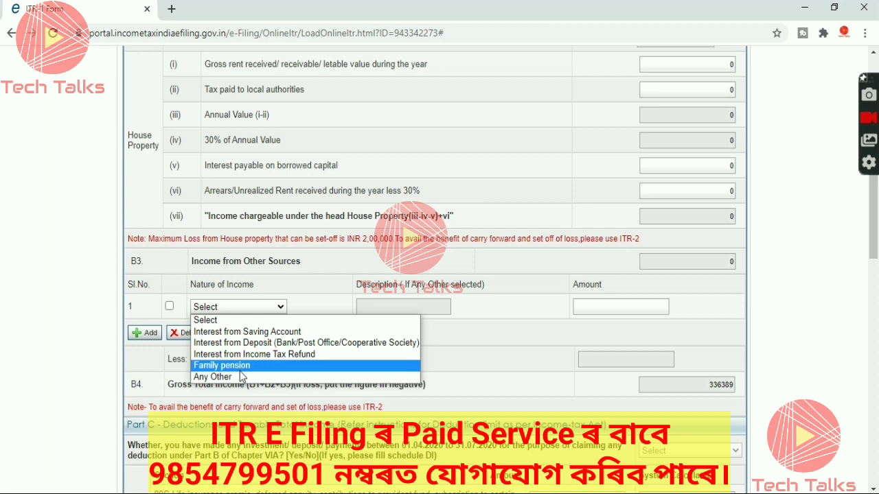
pyautogui.click(285, 333)
pyautogui.moveTo(394, 305)
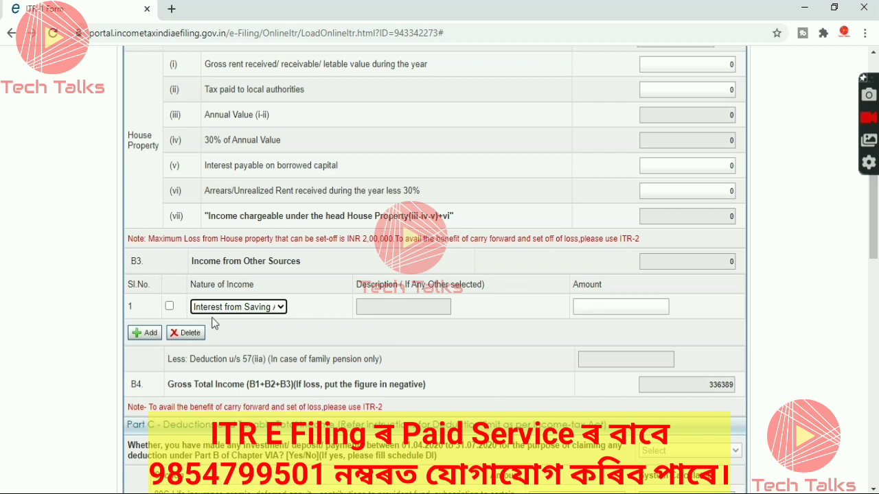
pyautogui.click(595, 309)
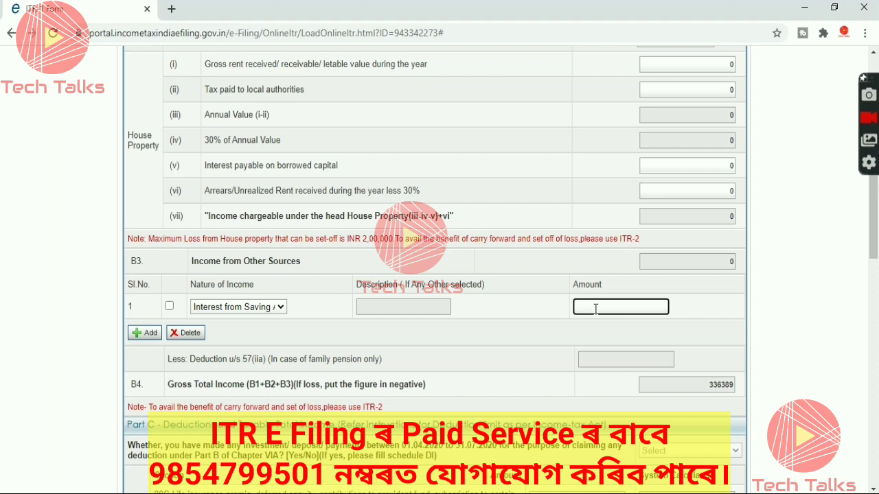
pyautogui.scroll(-2, 133, 249)
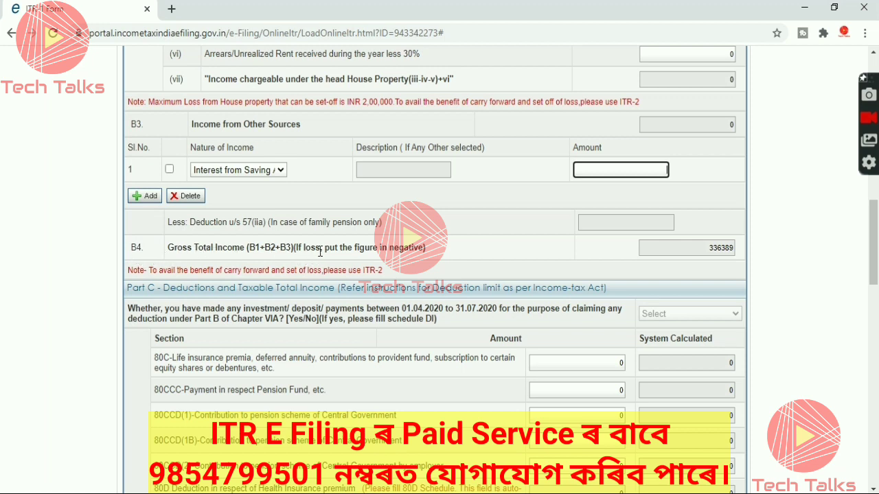
# - Review the Gross Total Income and the Chapter VIA deduction sections listed in Part C of the ITR-1 form
pyautogui.click(721, 251)
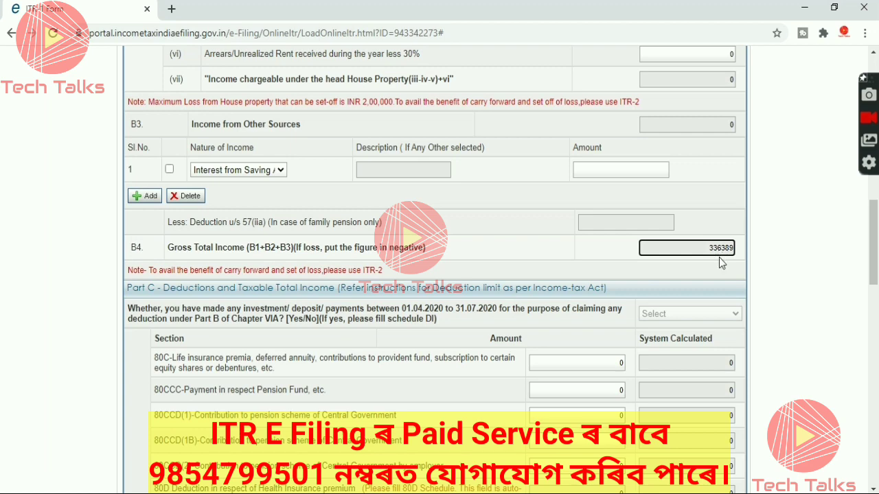
pyautogui.scroll(-1, 721, 254)
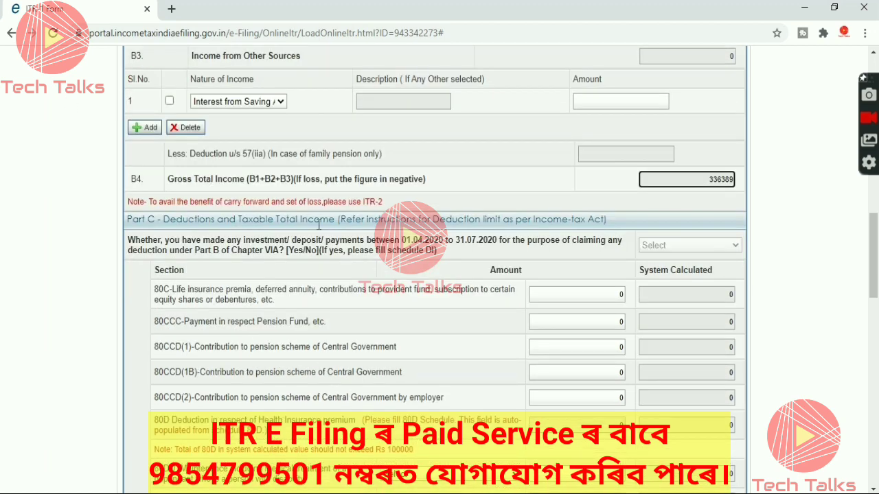
pyautogui.scroll(-1, 380, 316)
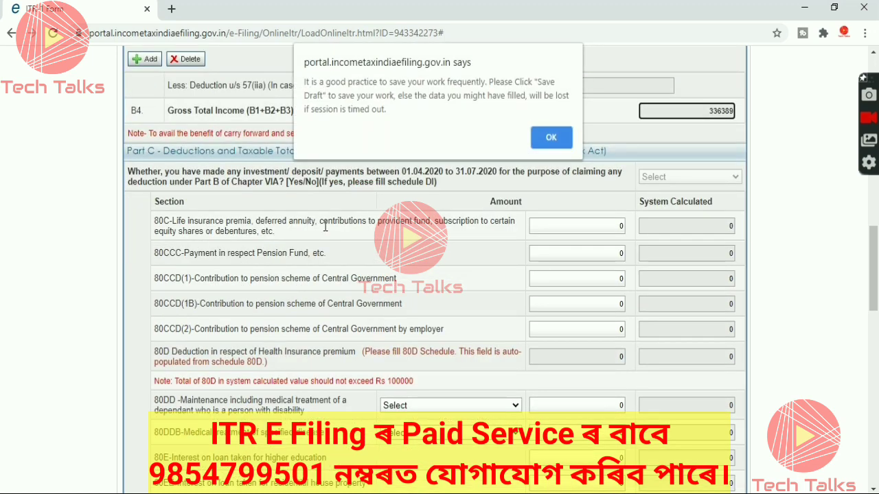
pyautogui.click(552, 139)
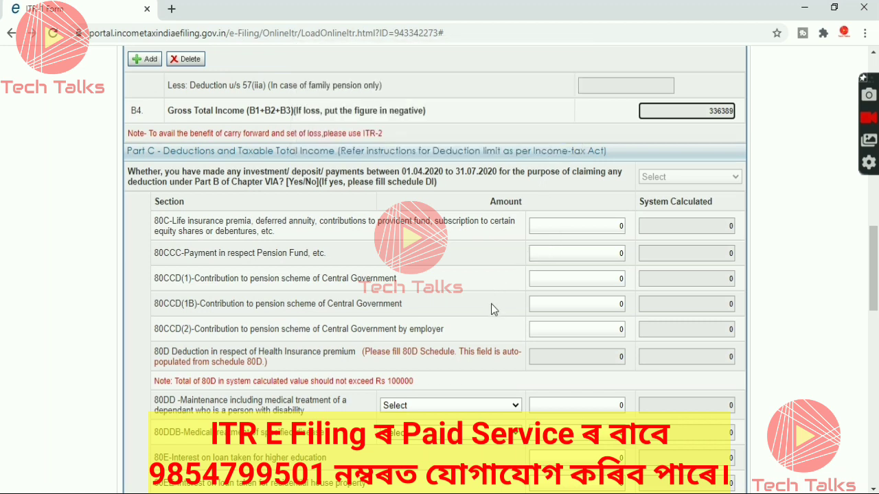
pyautogui.scroll(1, 491, 304)
pyautogui.scroll(-2, 169, 227)
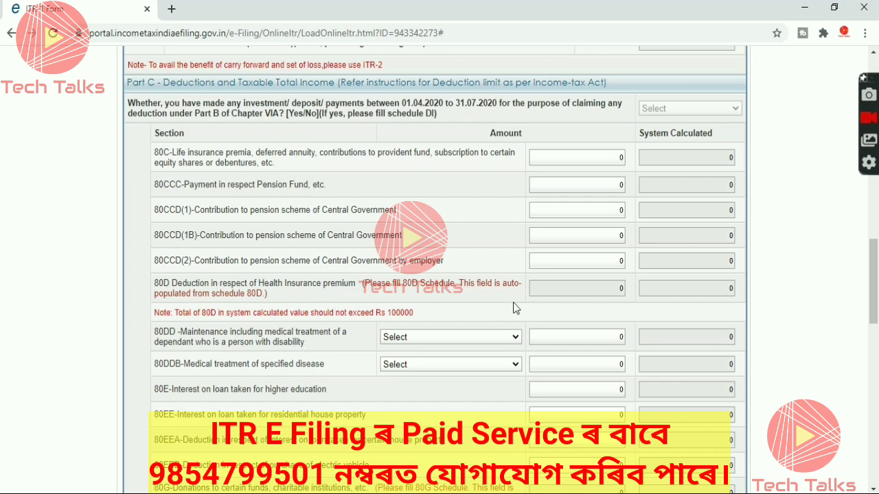
pyautogui.scroll(-2, 513, 302)
pyautogui.scroll(-2, 515, 300)
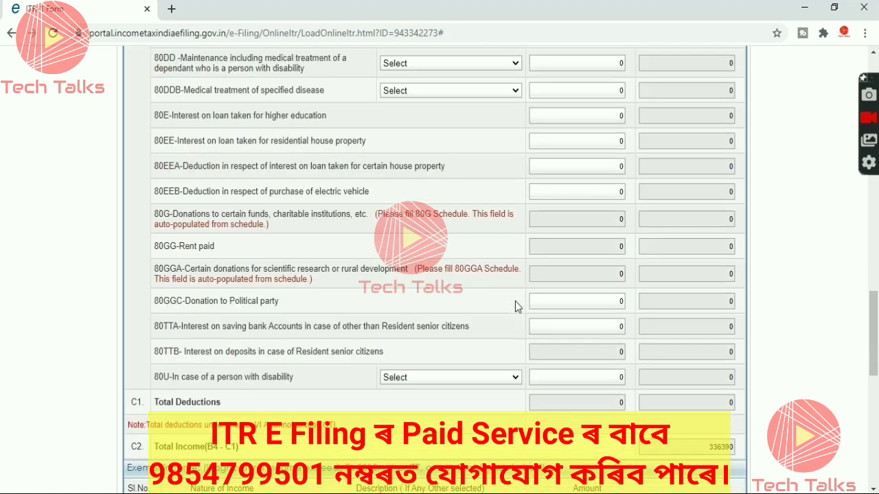
pyautogui.scroll(5, 515, 301)
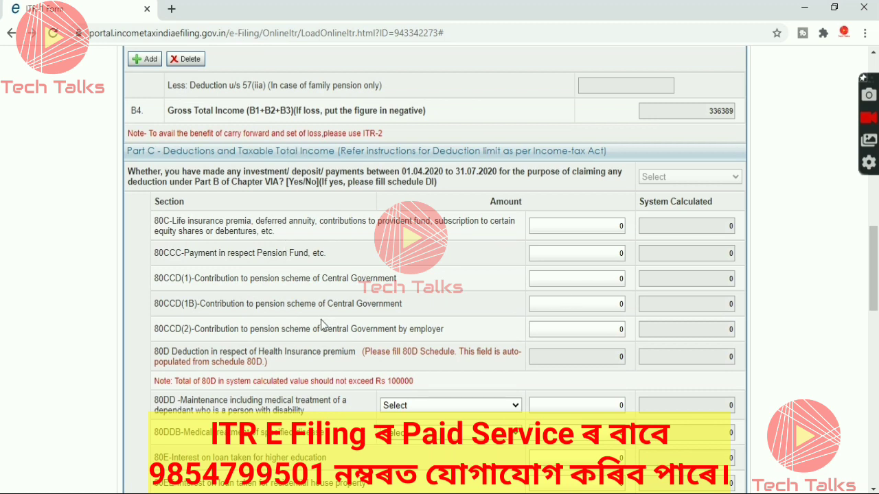
# - Enter 2400 as the 80C deduction and 37098 as the 80CCD(1) contribution to the pension scheme of Central Government
pyautogui.click(601, 225)
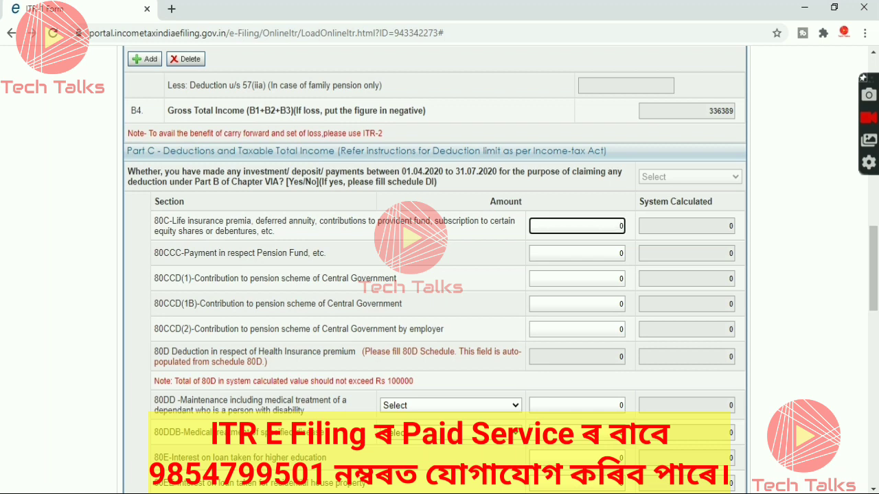
pyautogui.doubleClick(621, 226)
pyautogui.write('2400')
pyautogui.press('Tab')
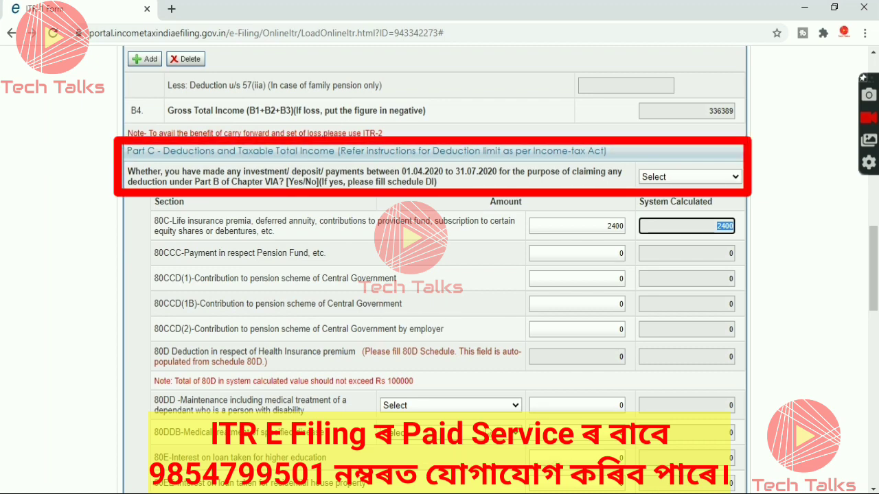
pyautogui.click(615, 278)
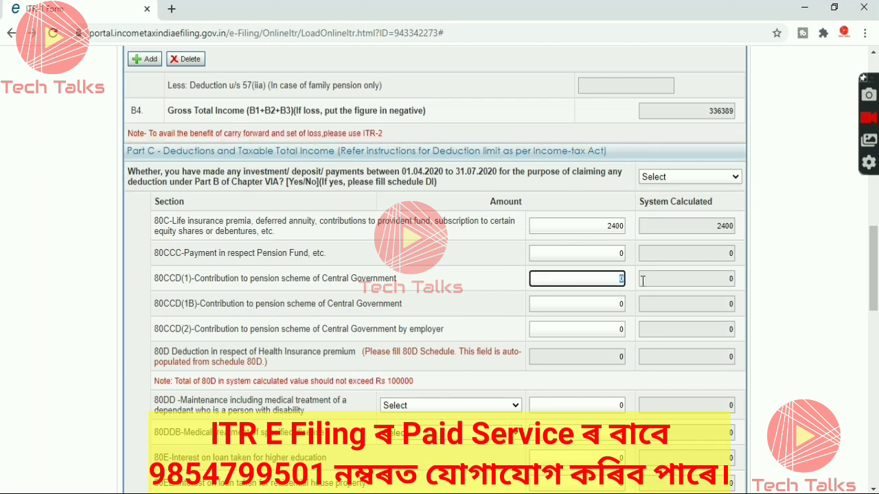
pyautogui.write('37098')
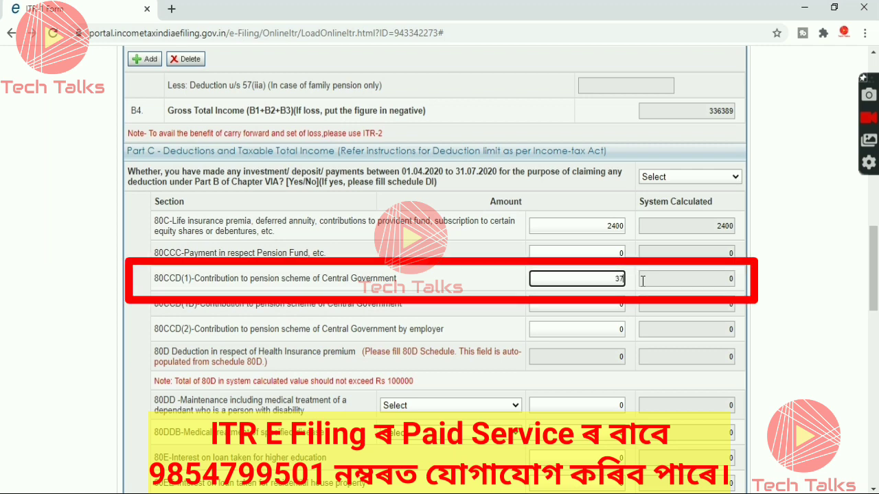
pyautogui.click(672, 328)
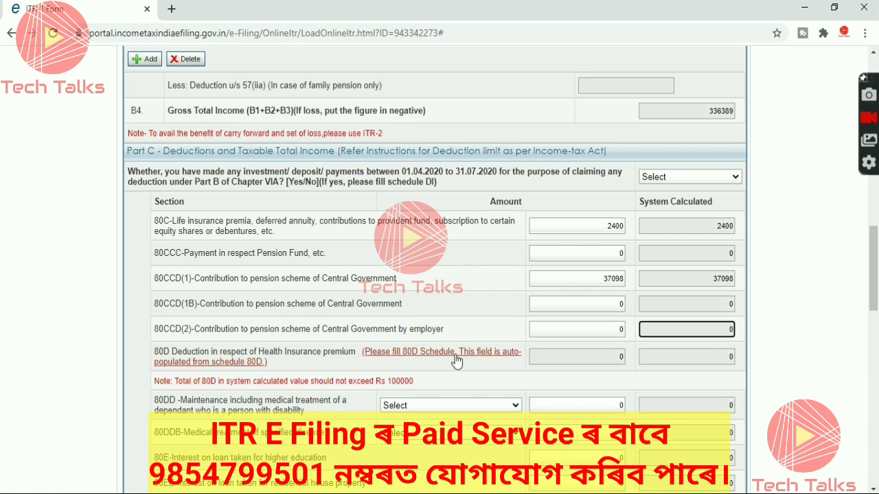
# - Open Schedule 80D to fill in the health insurance premium deduction
pyautogui.scroll(15, 569, 343)
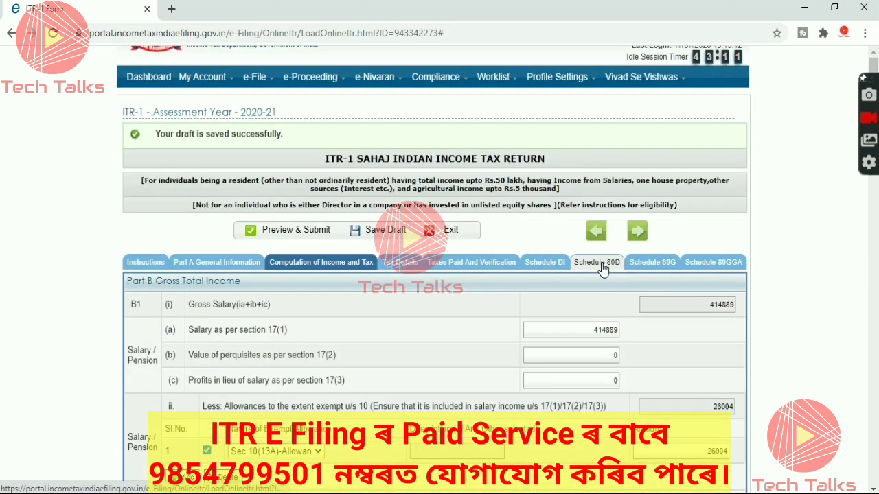
pyautogui.scroll(-7, 620, 392)
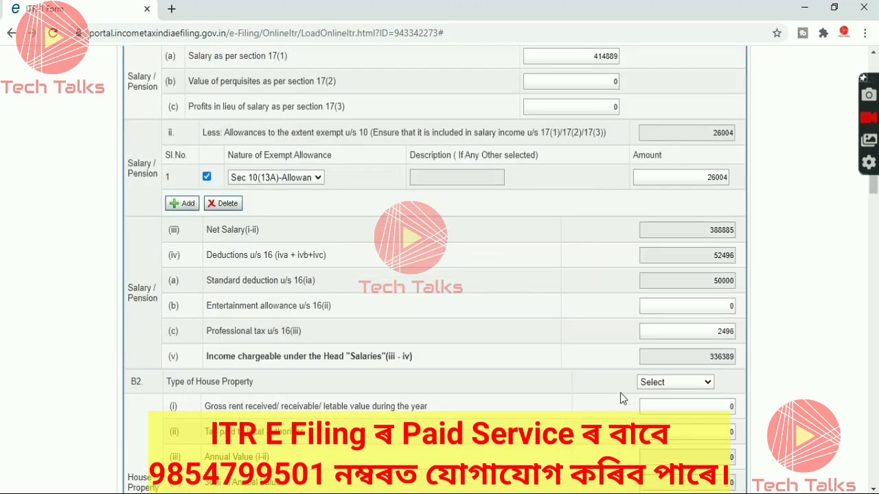
pyautogui.scroll(-4, 479, 323)
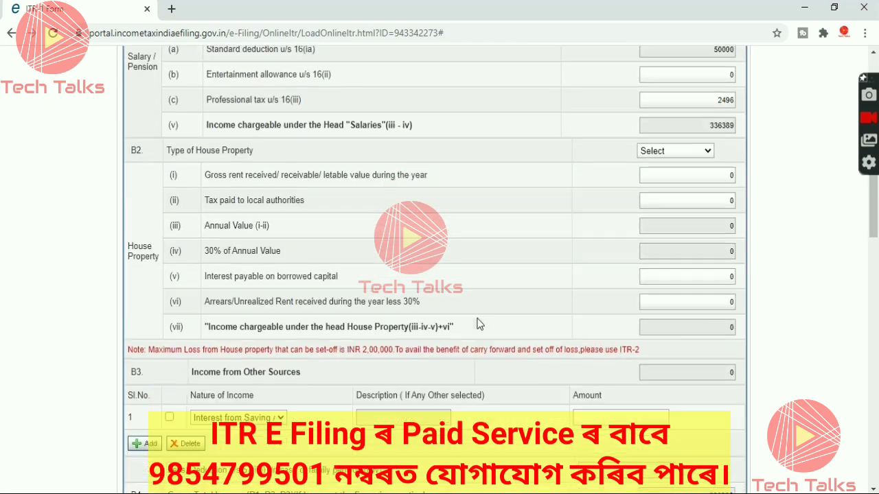
pyautogui.scroll(10, 567, 393)
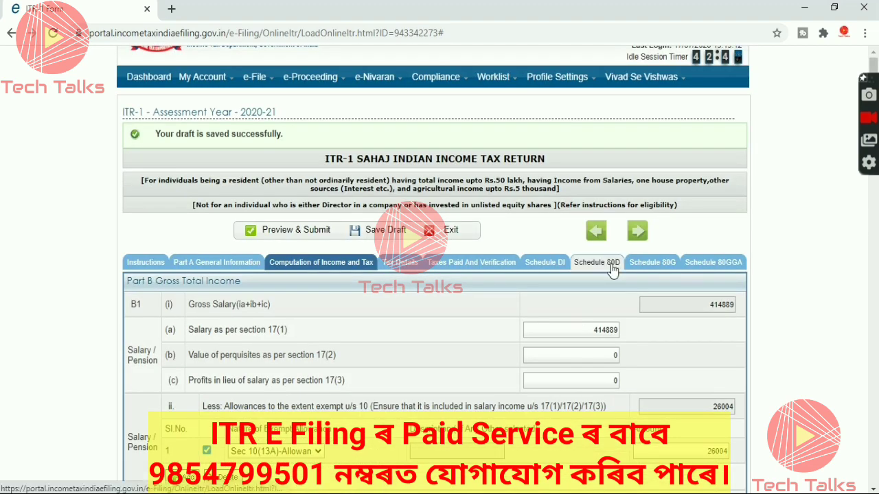
pyautogui.click(611, 268)
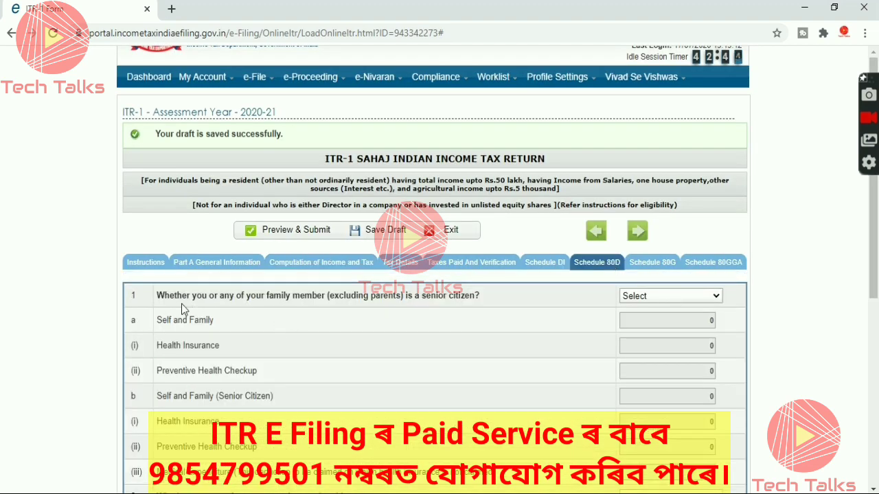
pyautogui.scroll(-3, 612, 351)
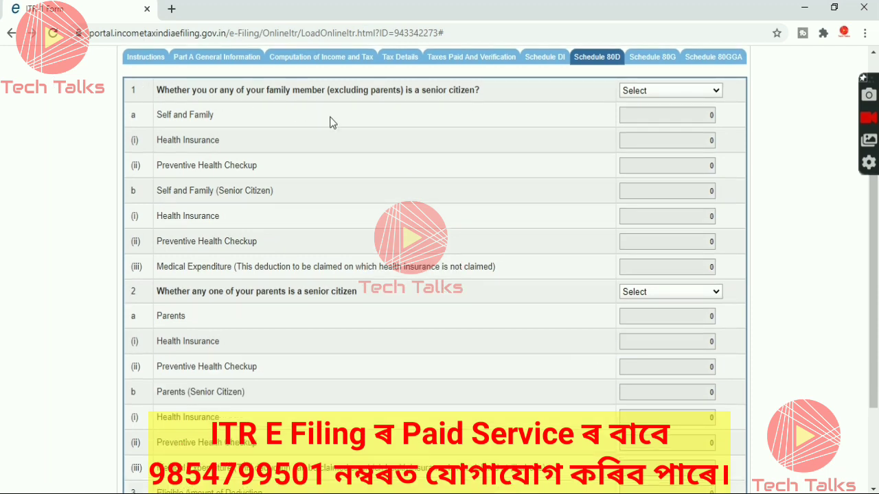
# - Answer NO to self or family member being a senior citizen, and set the Self and Family Health Insurance amount to 6866
pyautogui.click(651, 91)
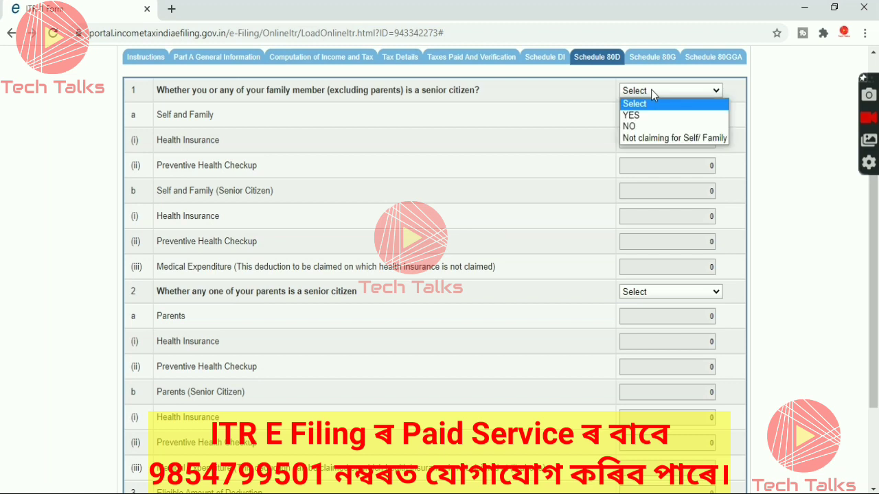
pyautogui.click(655, 127)
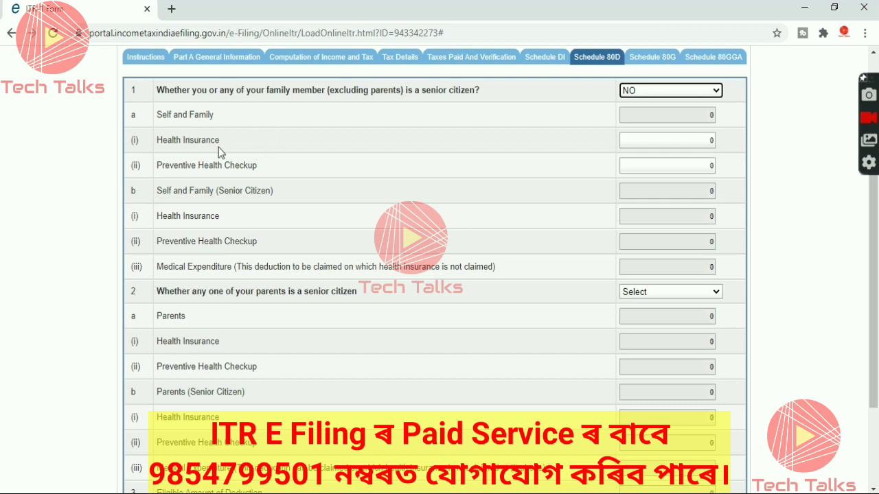
pyautogui.click(654, 140)
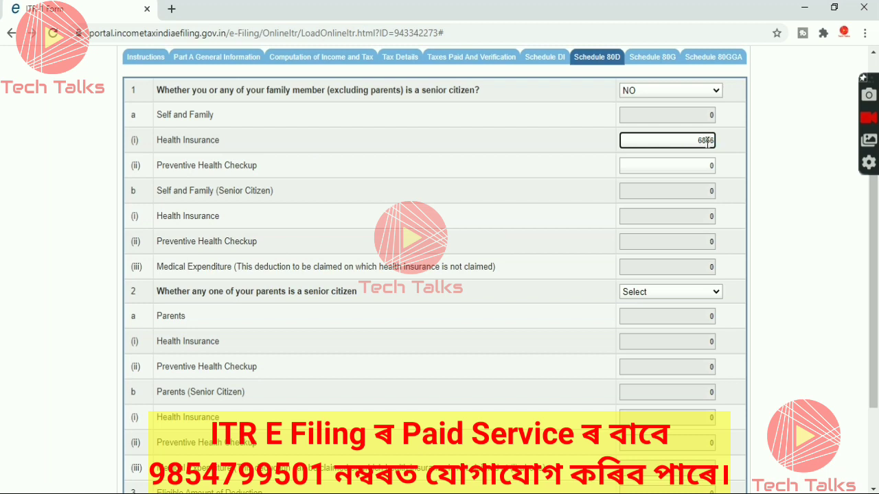
pyautogui.click(742, 190)
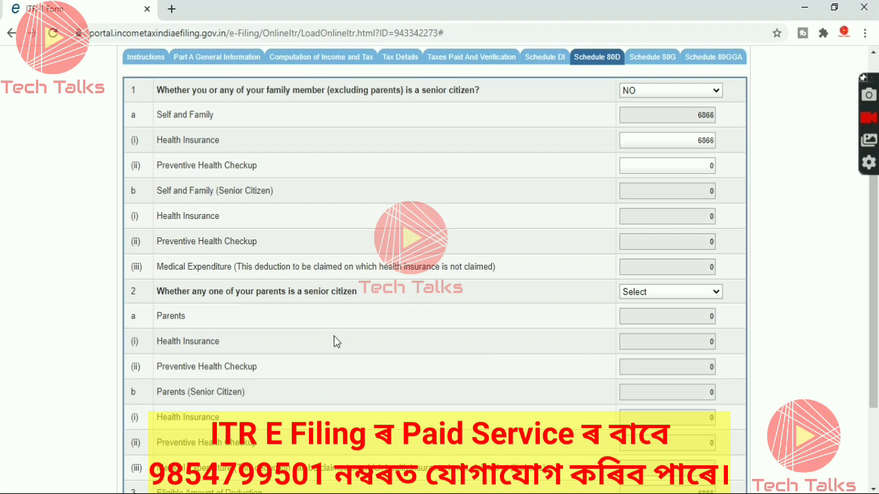
# - Check the answer options for whether any parent is a senior citizen, and save the draft return
pyautogui.scroll(-2, 333, 341)
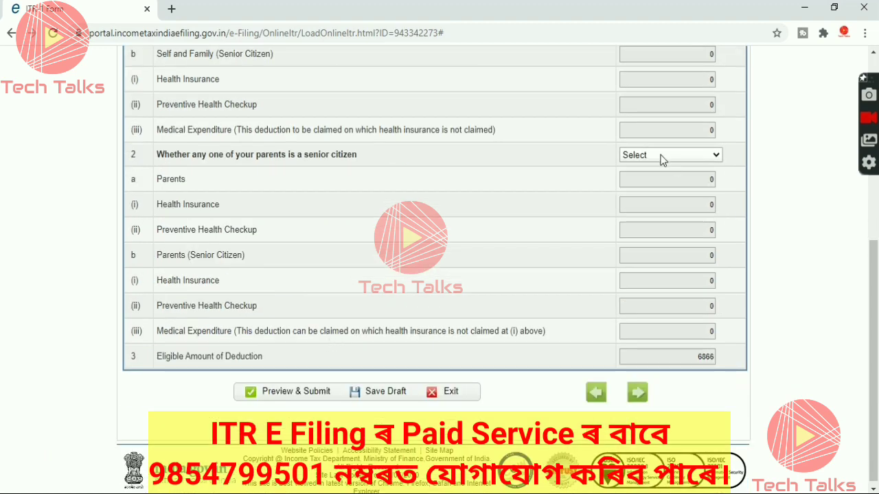
pyautogui.click(657, 155)
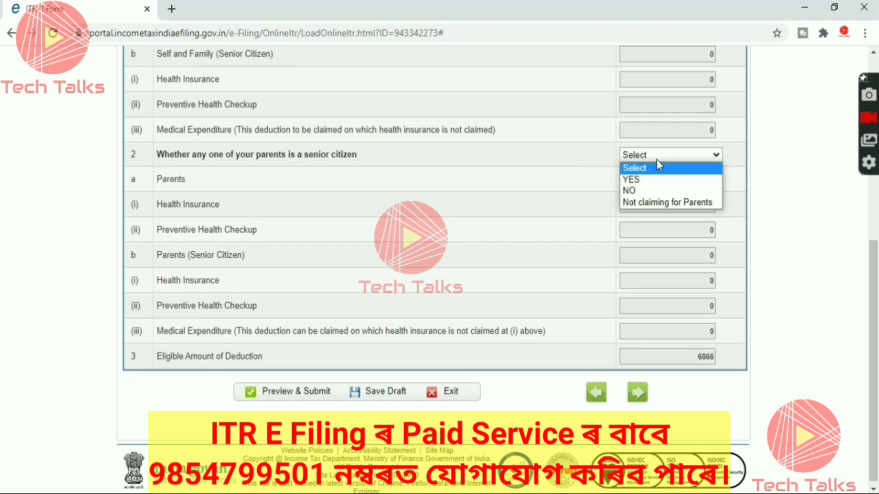
pyautogui.click(651, 187)
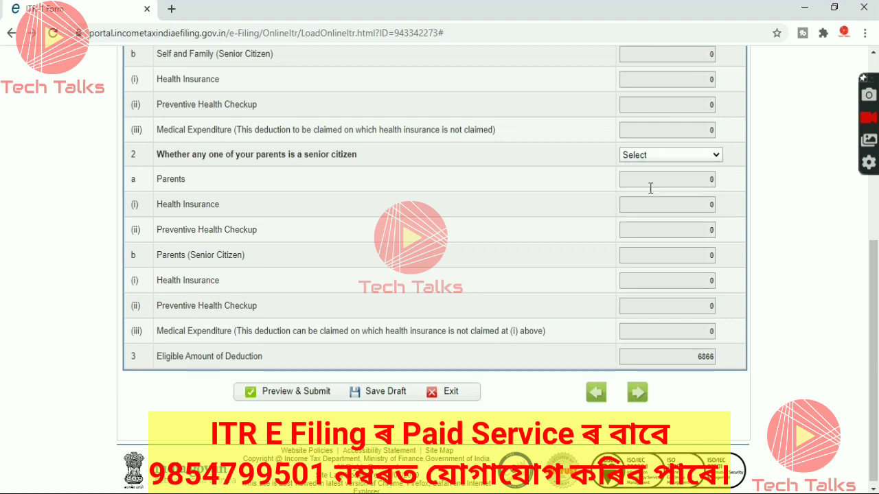
pyautogui.click(377, 392)
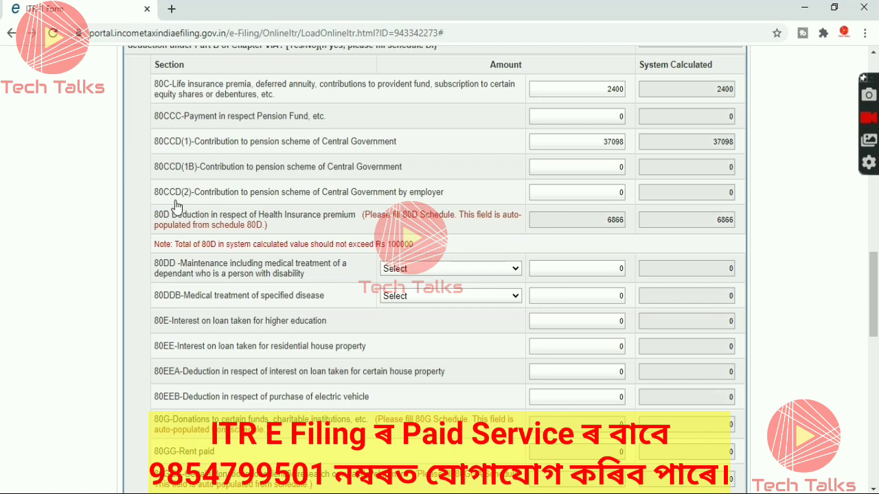
# - Examine the 80DD and 80DDB options and the 80E, 80EE and 80EEA deduction amounts in Part C without entering anything
pyautogui.scroll(20, 559, 315)
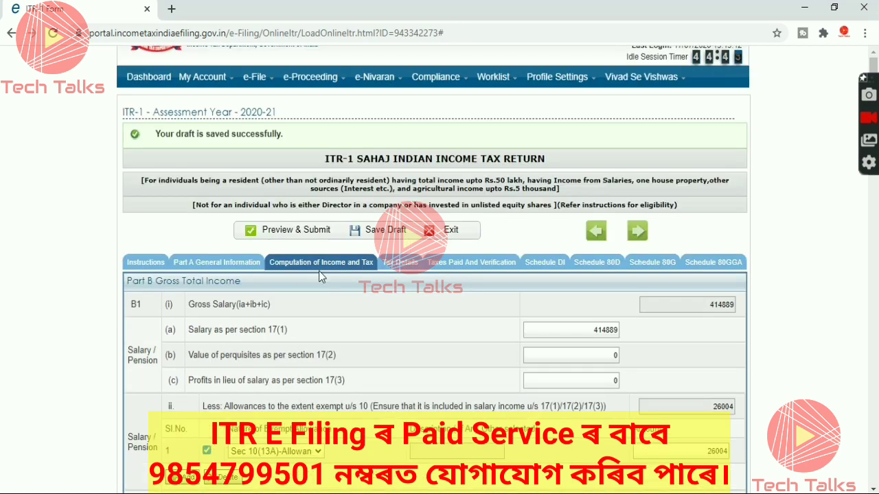
pyautogui.scroll(-5, 393, 292)
pyautogui.scroll(-12, 393, 293)
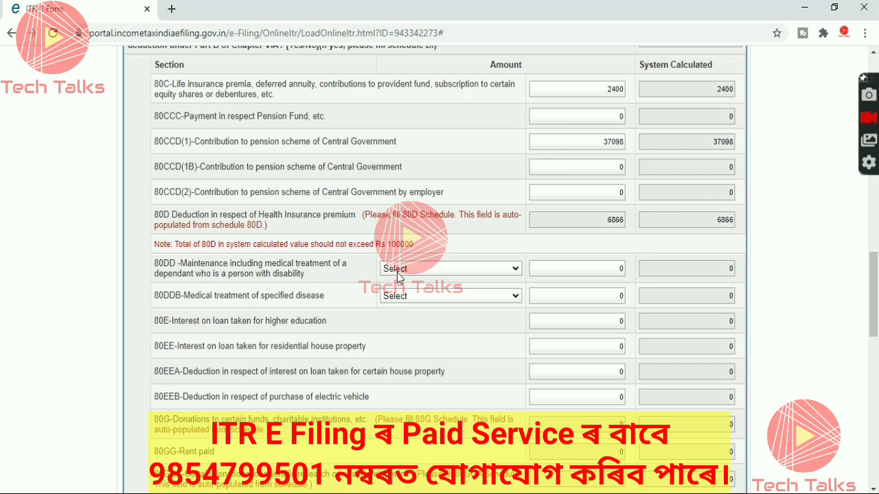
pyautogui.click(481, 274)
pyautogui.click(478, 274)
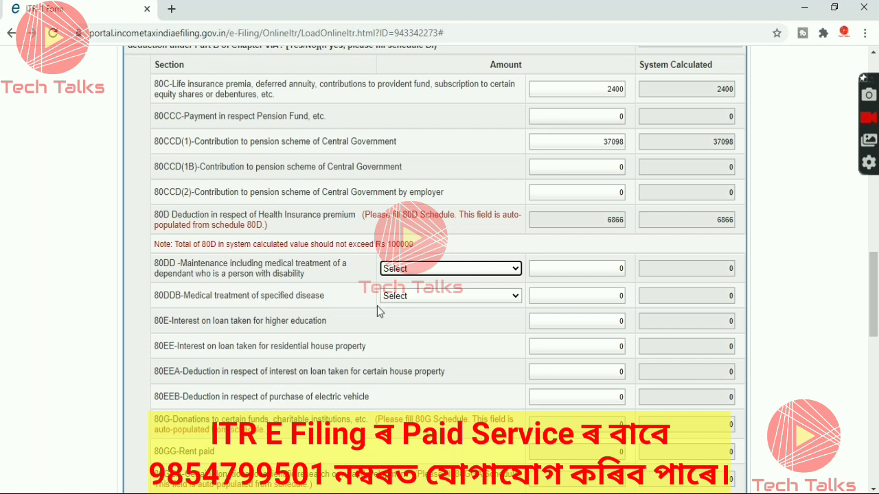
pyautogui.click(420, 297)
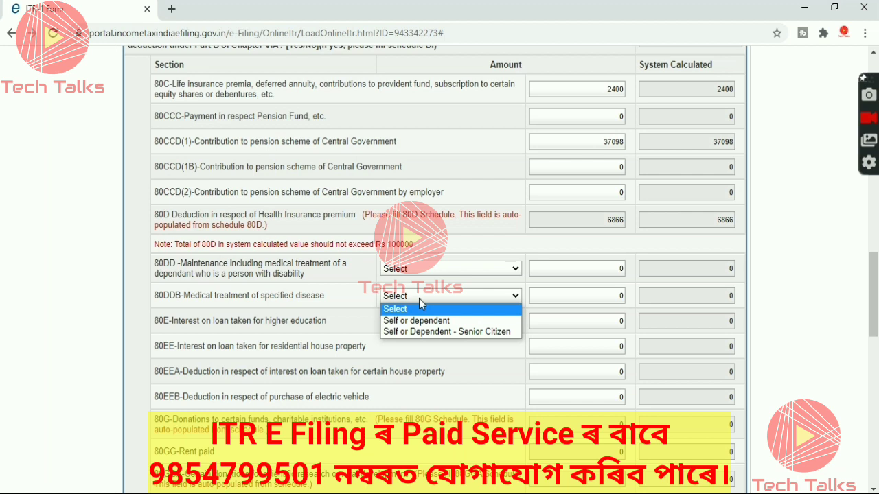
pyautogui.click(598, 296)
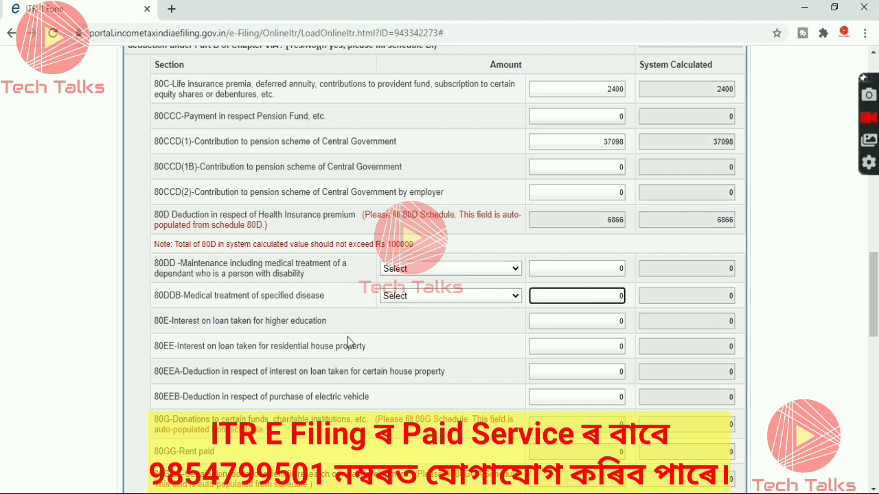
pyautogui.scroll(-1, 282, 318)
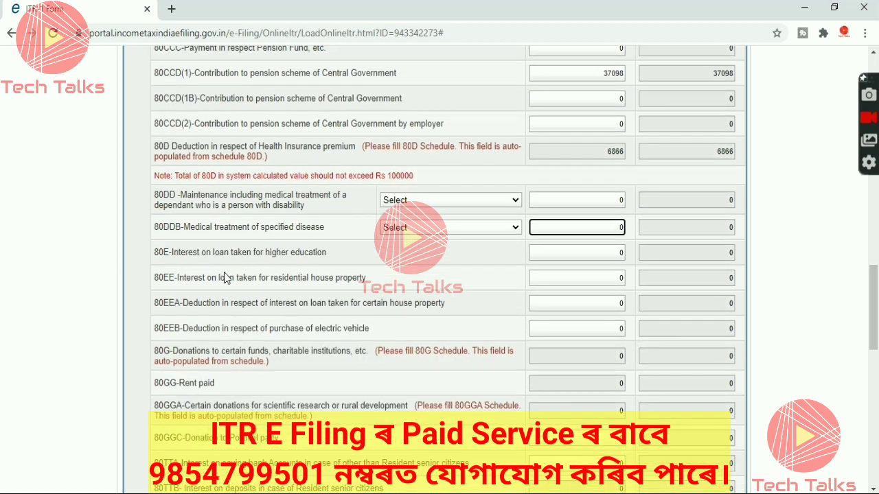
pyautogui.click(616, 255)
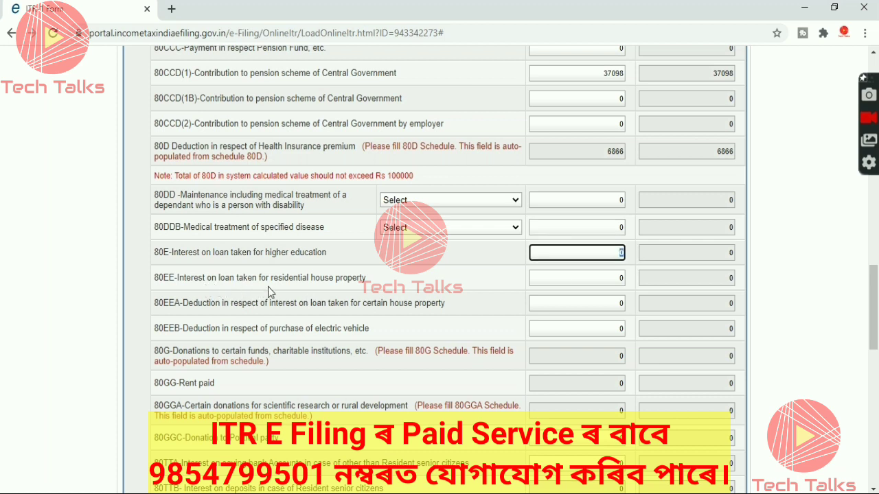
pyautogui.click(622, 278)
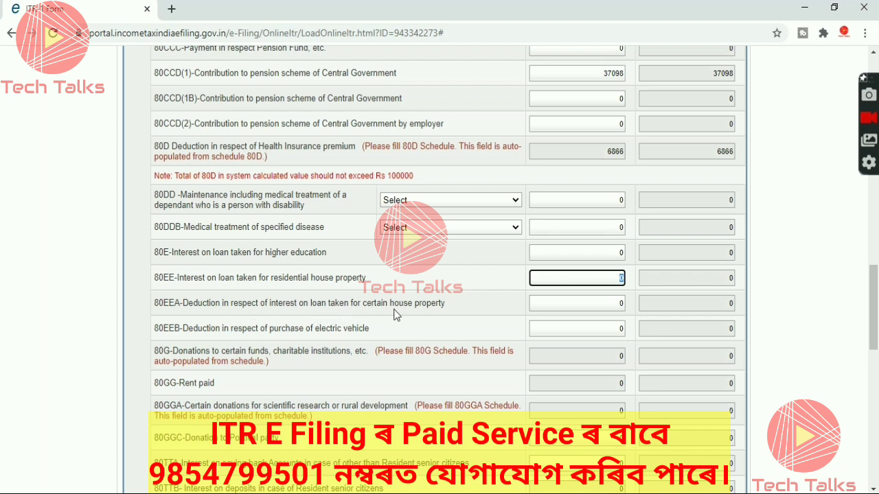
pyautogui.click(603, 303)
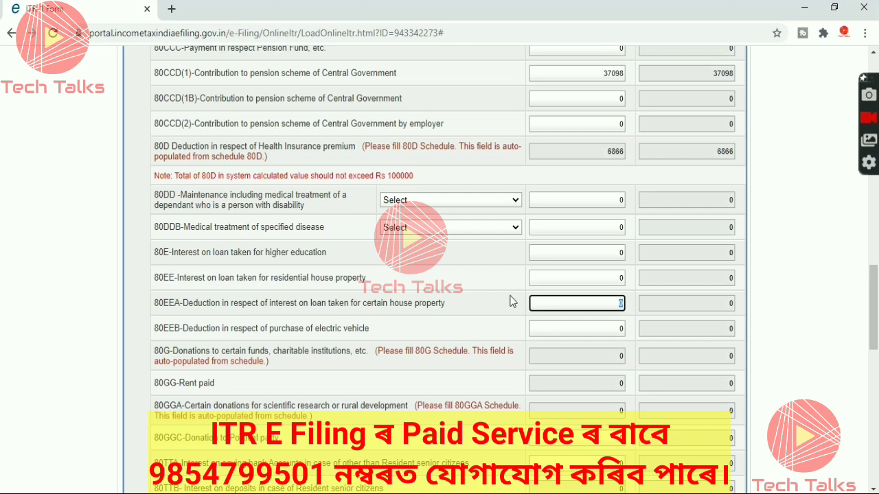
# - Dismiss the save reminder and examine the 80EEB, 80G, 80GG and 80GGA deduction rows, locating the schedules for 80G and 80GGA
pyautogui.scroll(-2, 510, 298)
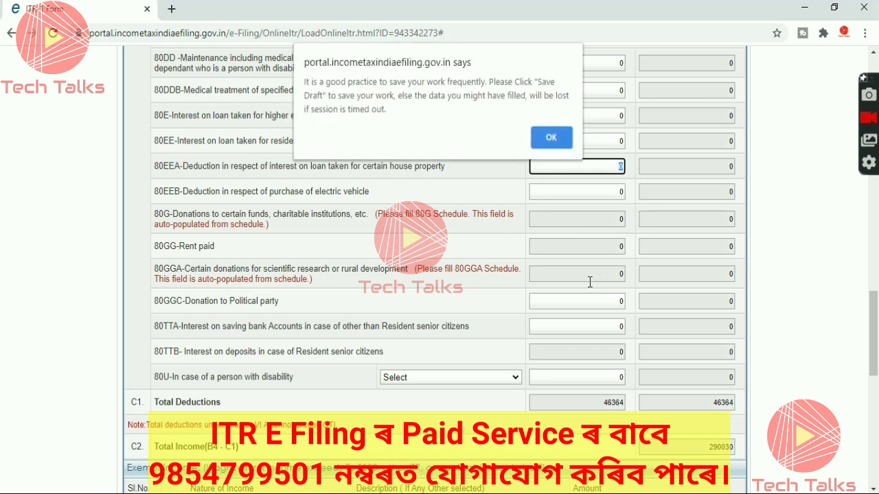
pyautogui.click(550, 138)
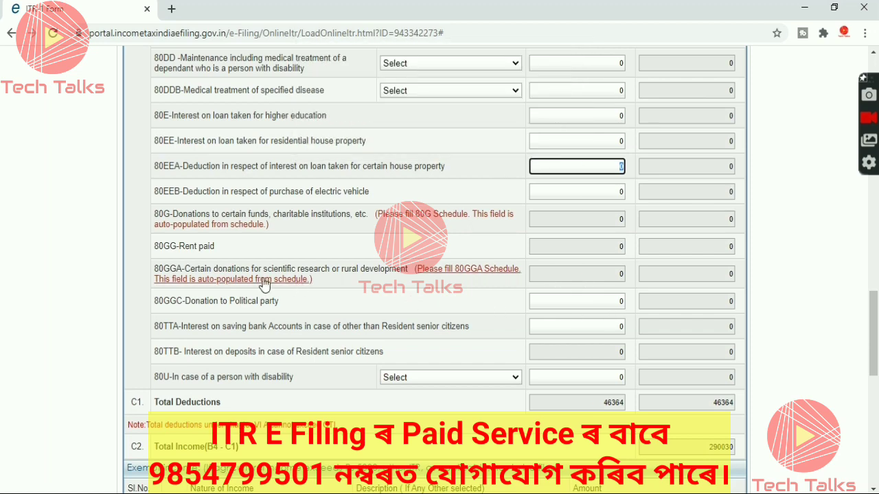
pyautogui.scroll(15, 507, 299)
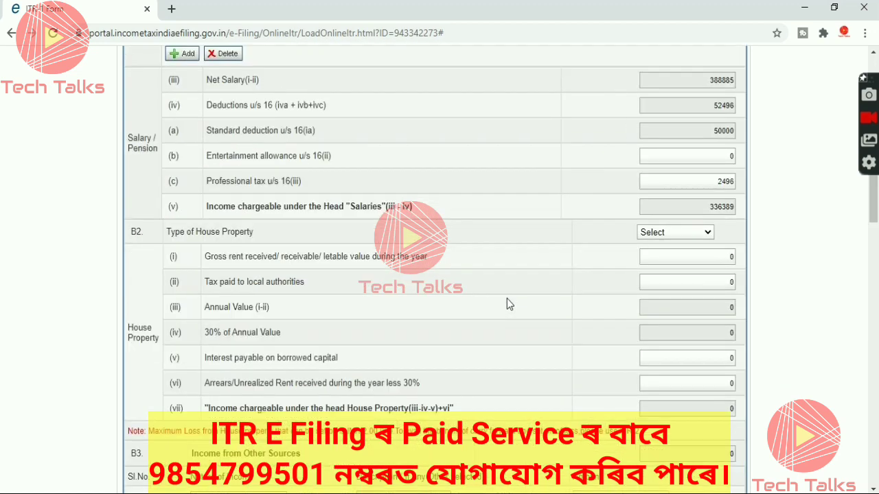
pyautogui.scroll(1, 506, 290)
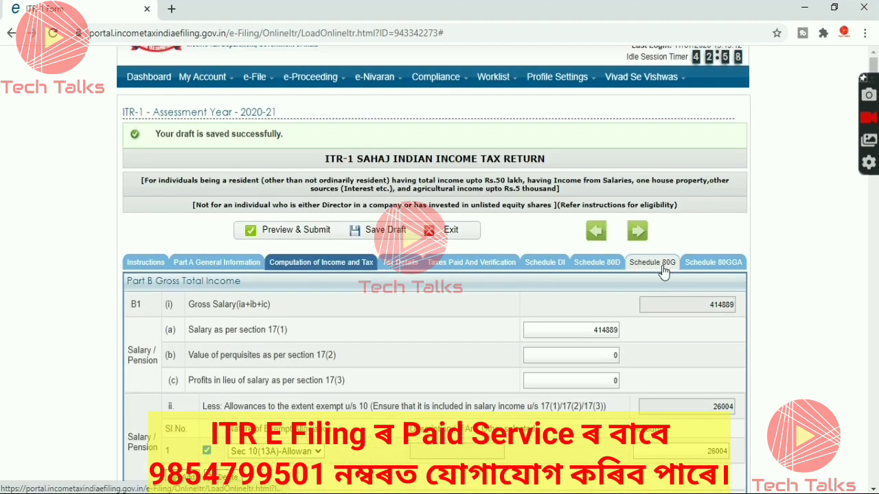
pyautogui.scroll(-3, 656, 302)
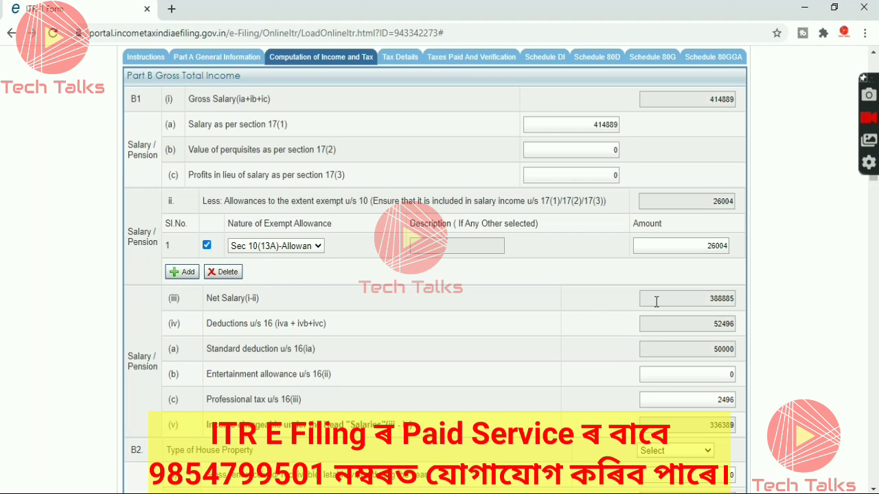
pyautogui.scroll(-11, 656, 302)
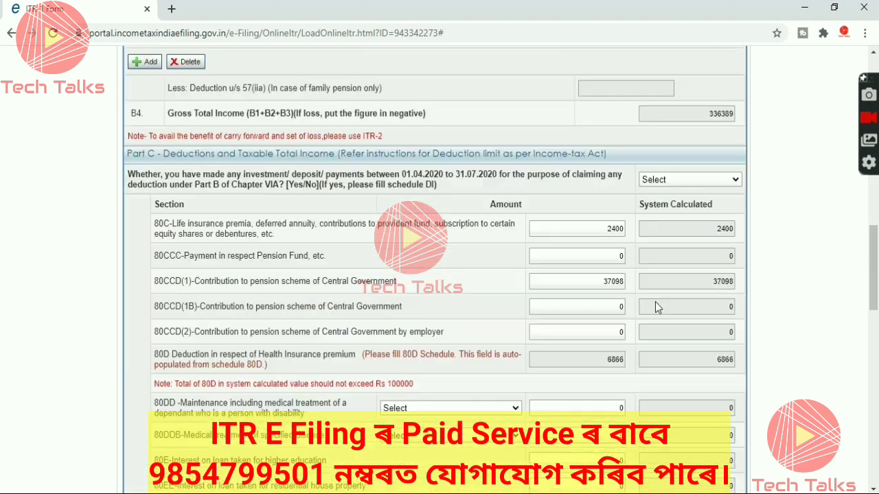
pyautogui.scroll(-1, 655, 306)
pyautogui.scroll(-6, 657, 303)
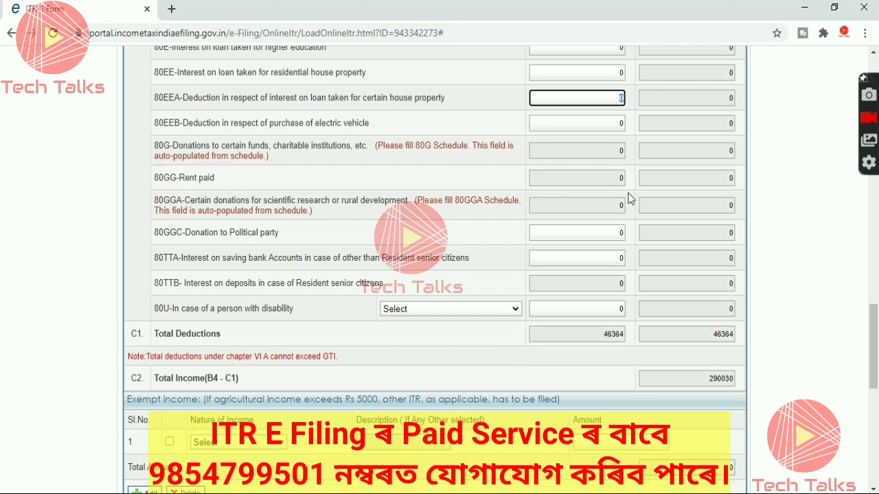
pyautogui.scroll(15, 584, 182)
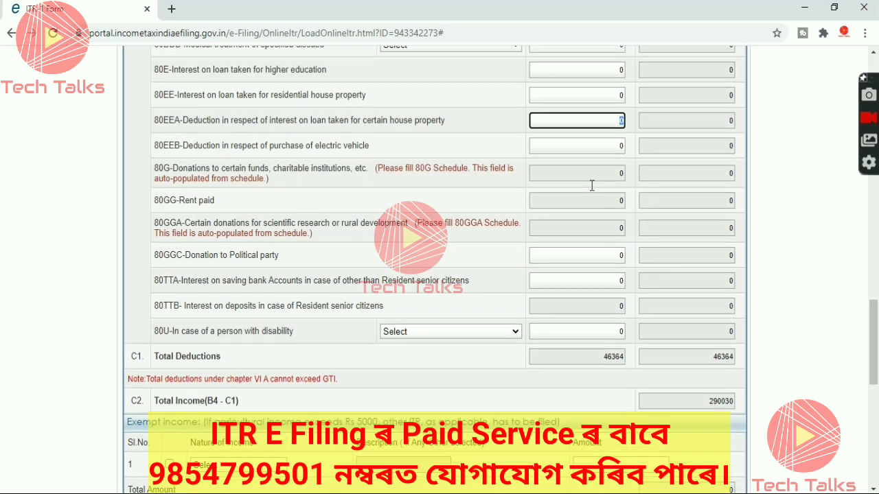
pyautogui.scroll(3, 618, 206)
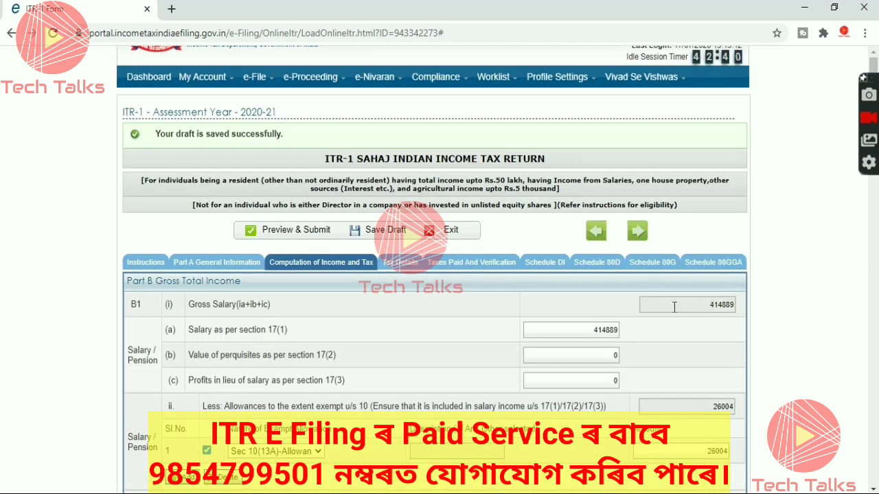
pyautogui.scroll(-9, 649, 306)
pyautogui.scroll(-8, 650, 307)
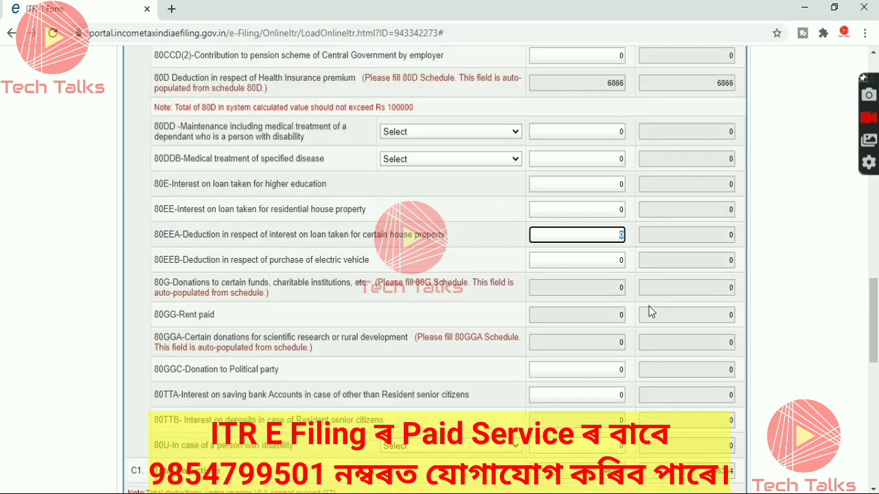
pyautogui.scroll(-3, 651, 313)
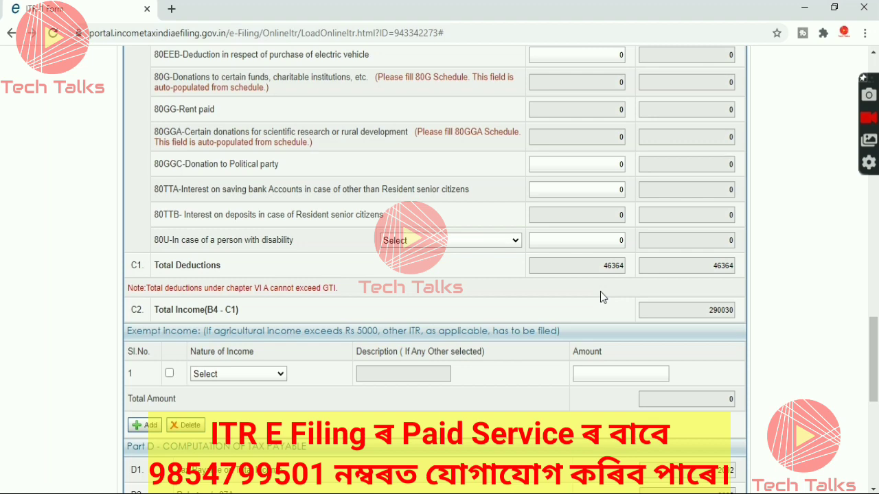
# - Review the remaining Part C deductions from 80GGC to 80U, along with Total Deductions and Total Income
pyautogui.scroll(1, 600, 292)
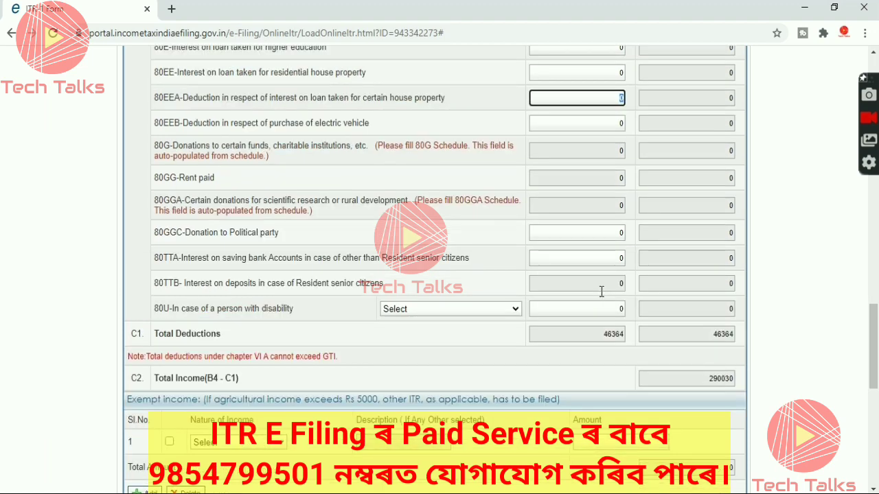
pyautogui.scroll(2, 601, 291)
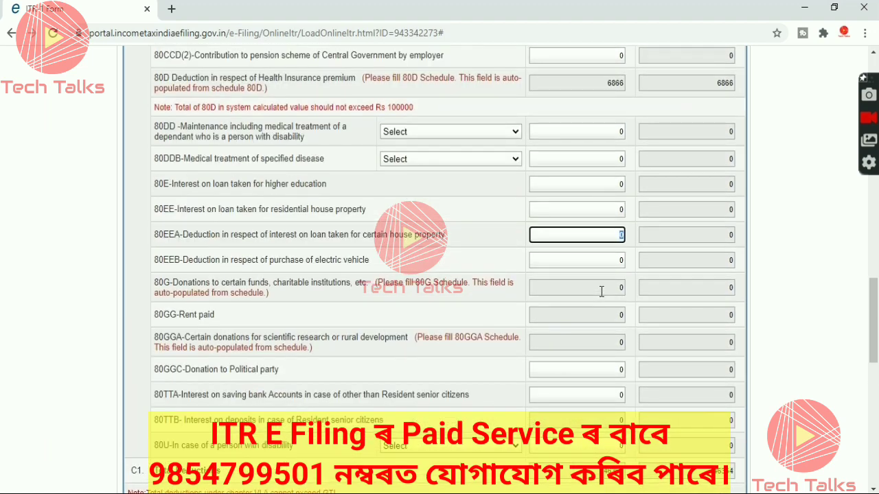
pyautogui.scroll(-2, 601, 291)
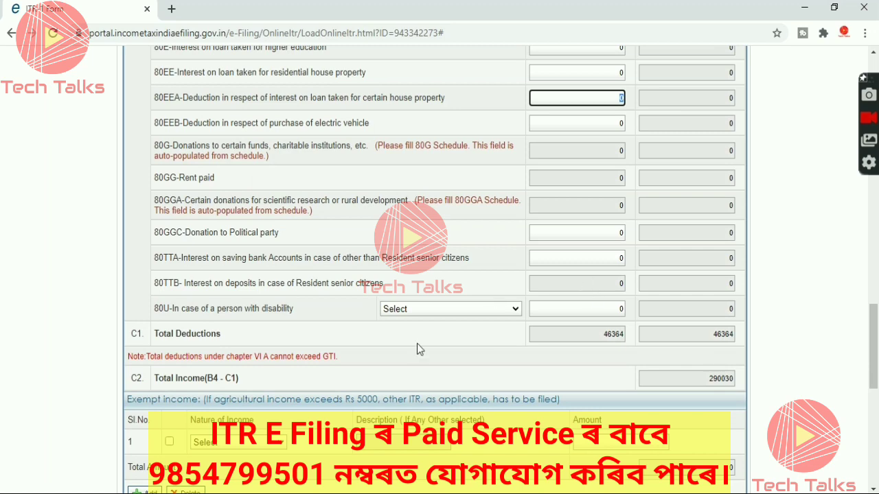
pyautogui.scroll(-1, 417, 343)
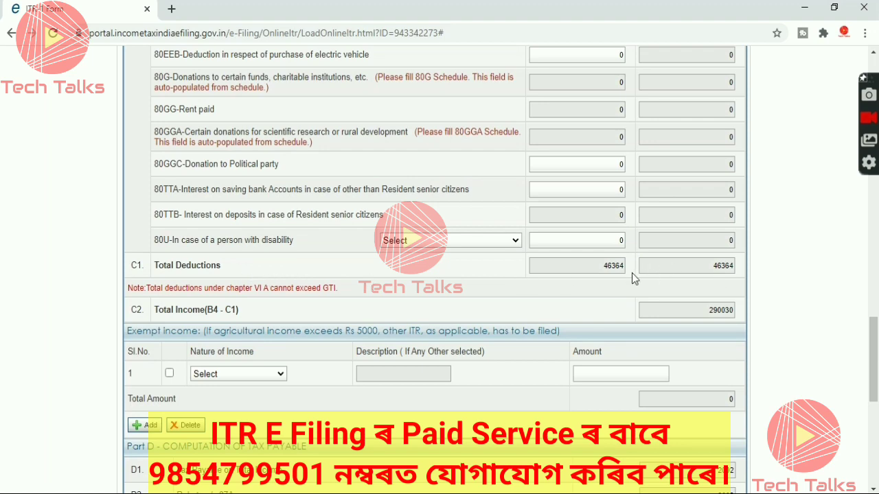
# - Check the Nature of Income options and the amount field under Exempt income without entering anything
pyautogui.scroll(-2, 520, 137)
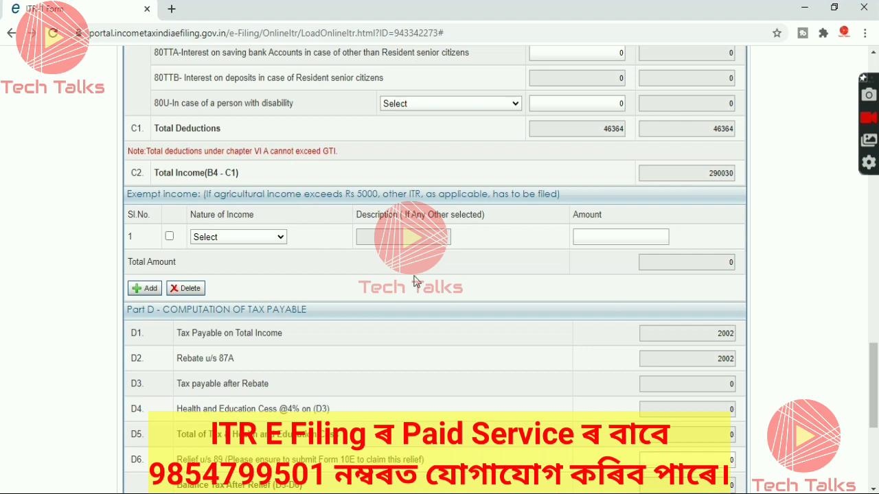
pyautogui.click(252, 236)
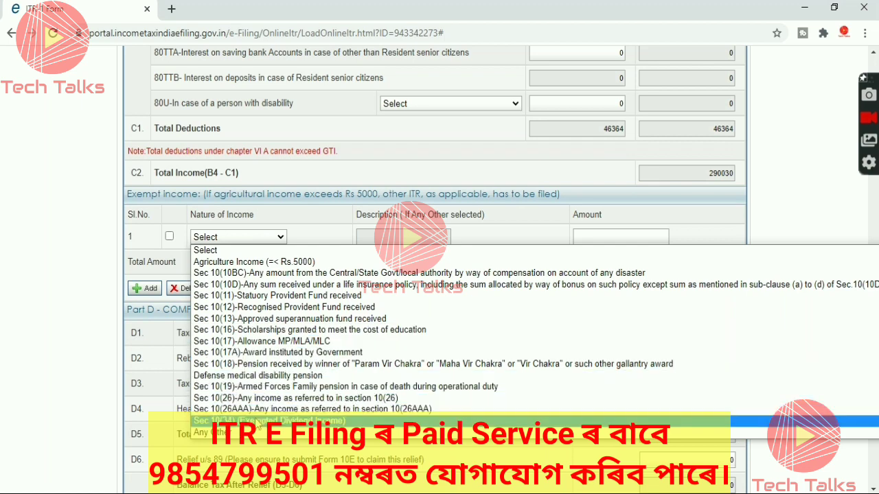
pyautogui.click(279, 218)
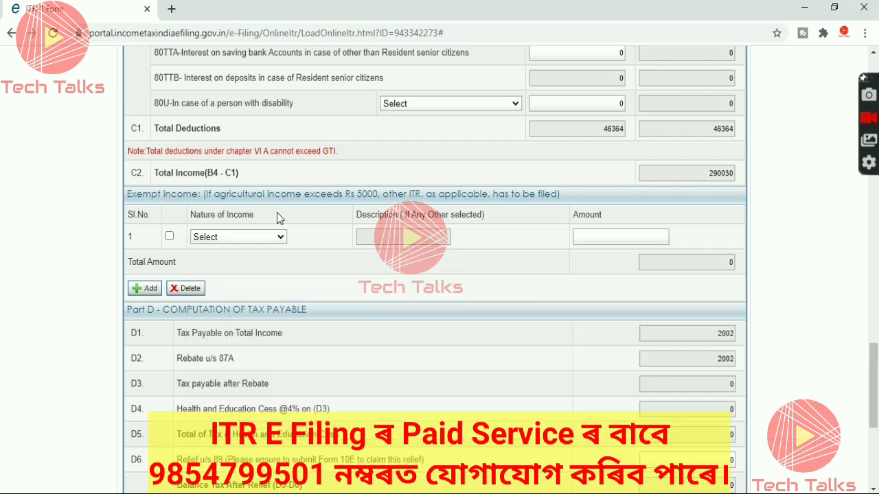
pyautogui.click(591, 237)
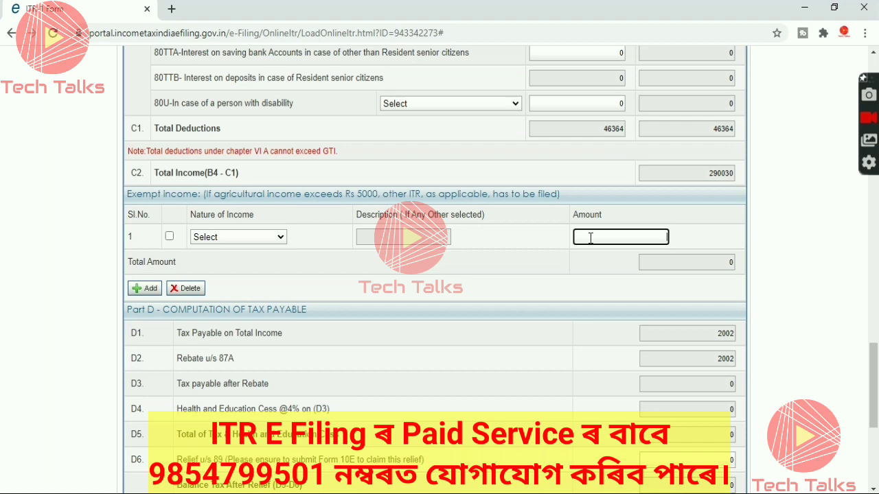
pyautogui.scroll(-2, 530, 331)
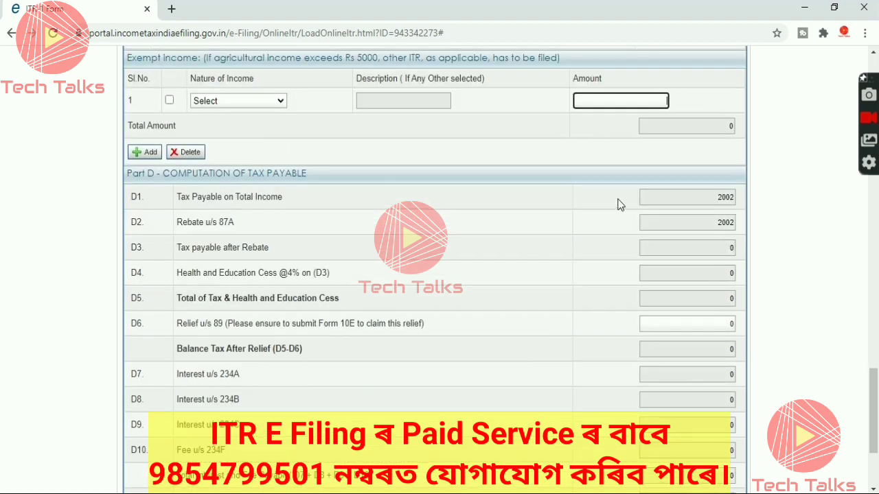
pyautogui.scroll(2, 618, 204)
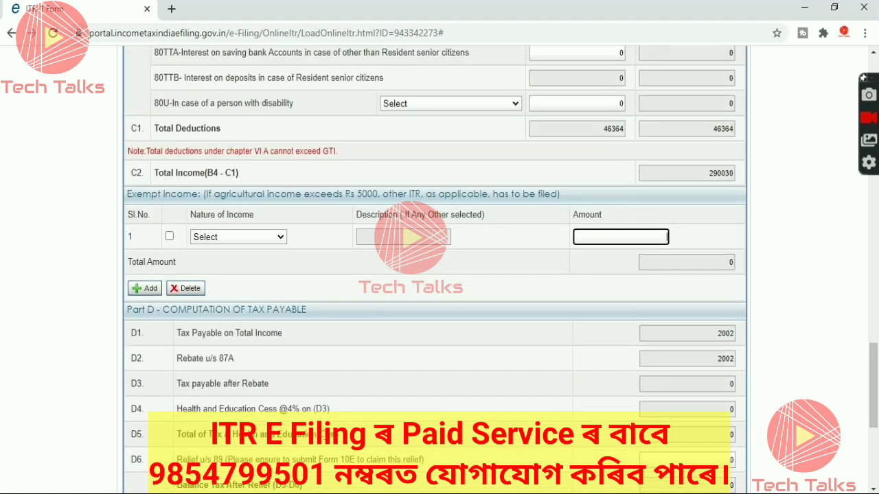
# - Review the Part D tax computation from tax payable and the 87A rebate through relief u/s 89 to total tax, fee and interest
pyautogui.scroll(-2, 206, 184)
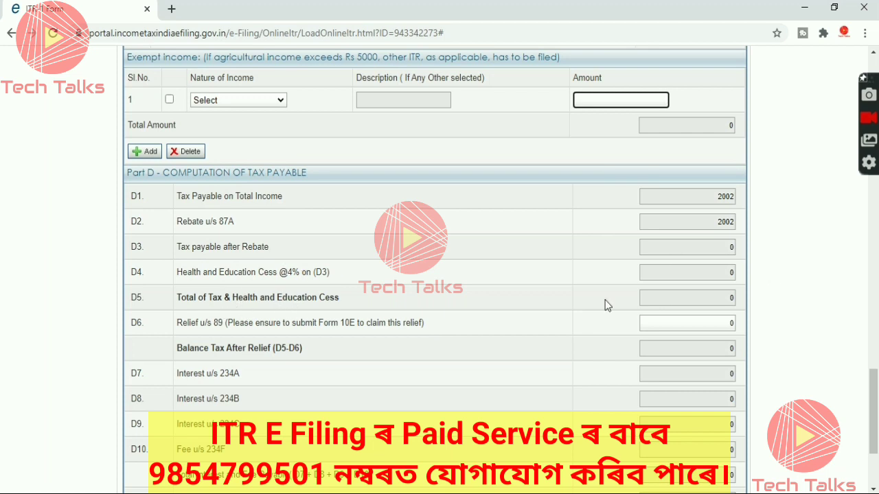
pyautogui.doubleClick(729, 297)
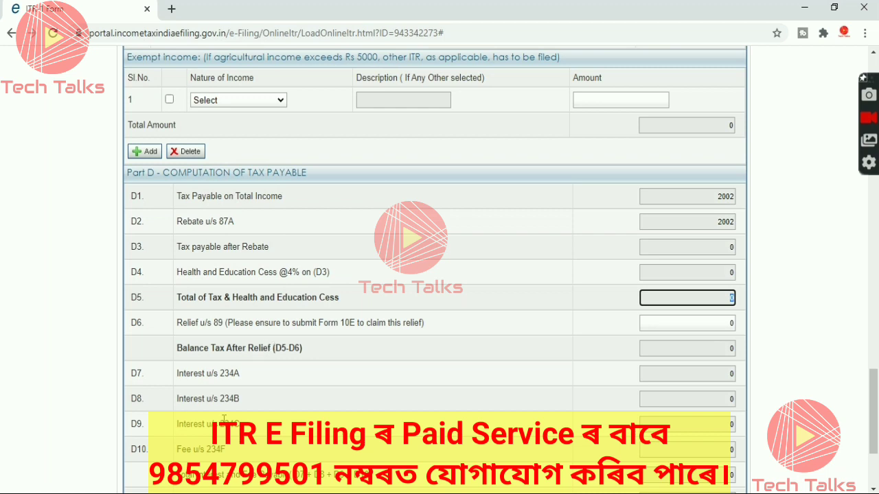
pyautogui.click(717, 321)
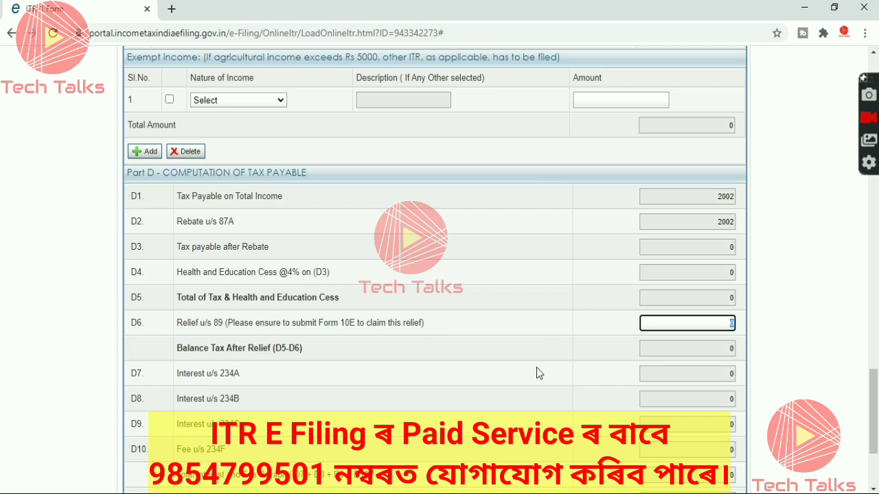
pyautogui.scroll(-2, 537, 371)
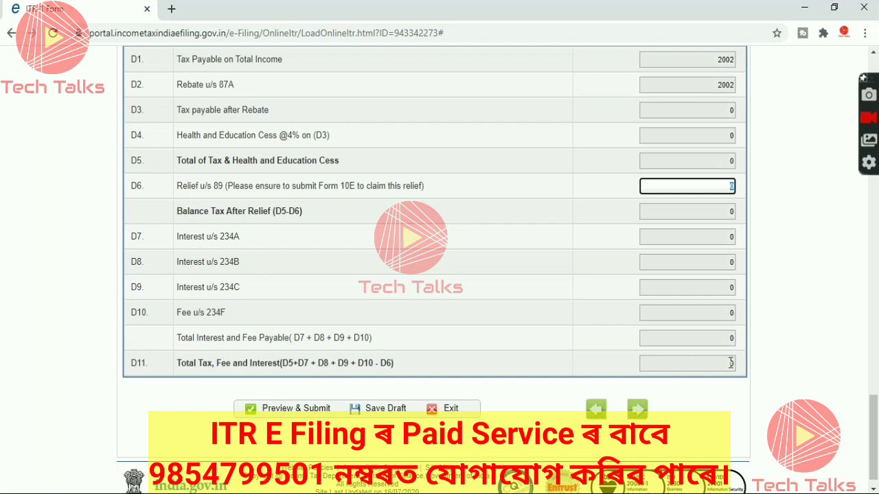
pyautogui.click(560, 295)
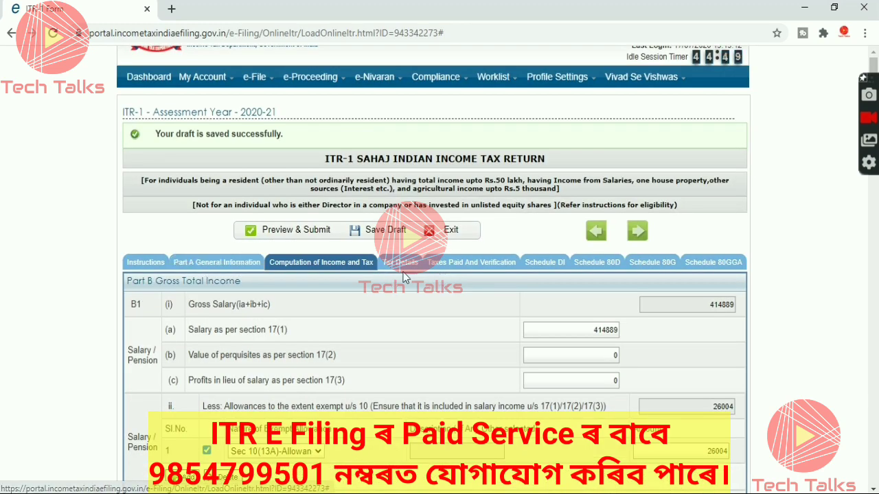
# - Open Tax Details and examine the salary TDS fields in Sch-TDS 1 and the non-salary TDS entry in Sch-TDS 2
pyautogui.click(401, 266)
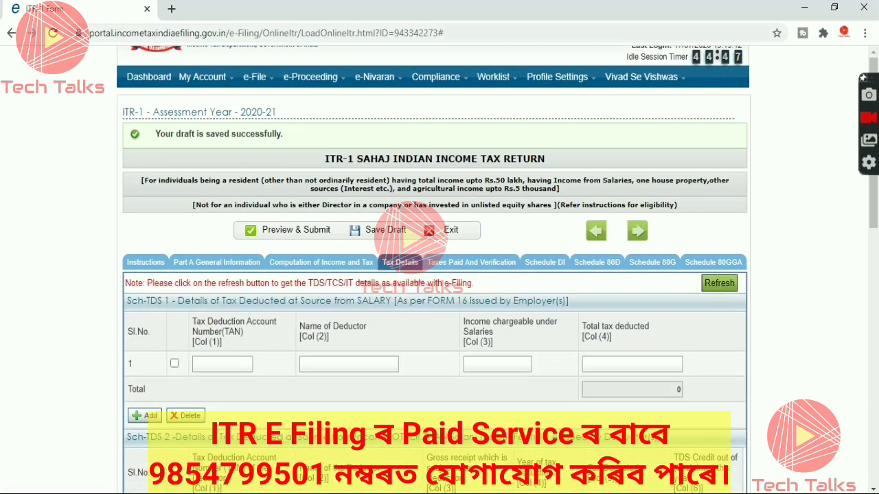
pyautogui.scroll(-3, 306, 361)
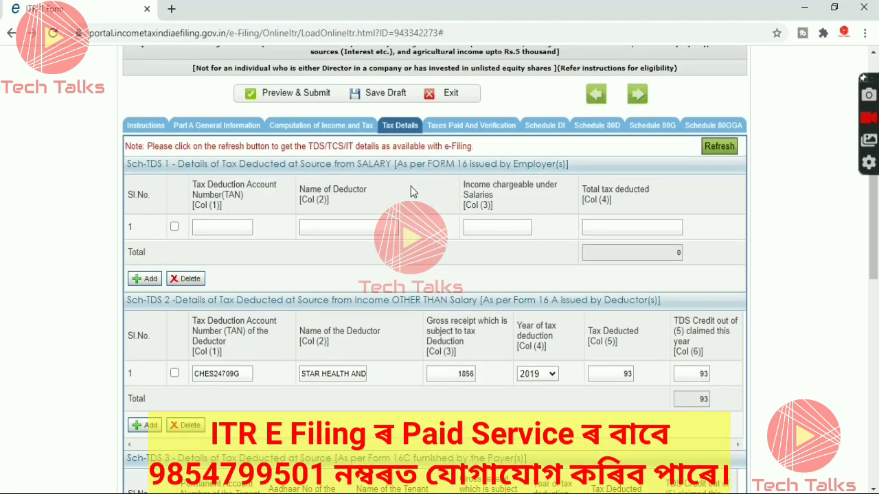
pyautogui.click(224, 226)
pyautogui.click(363, 222)
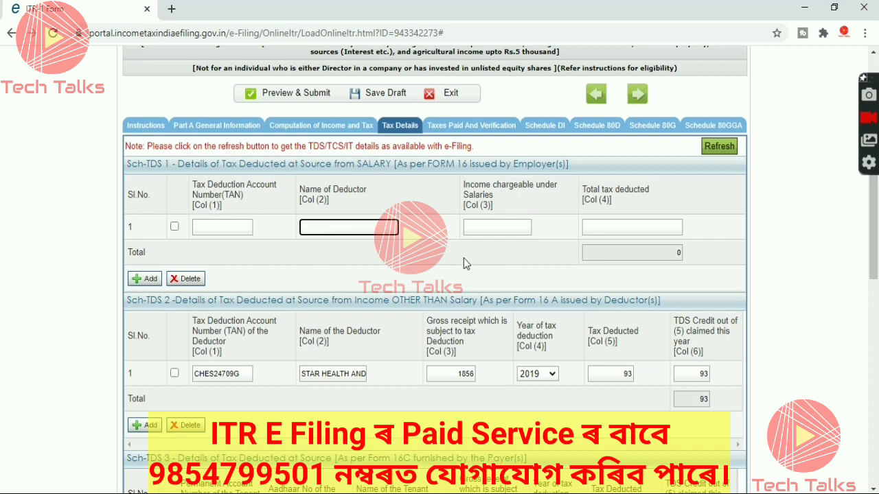
pyautogui.click(489, 229)
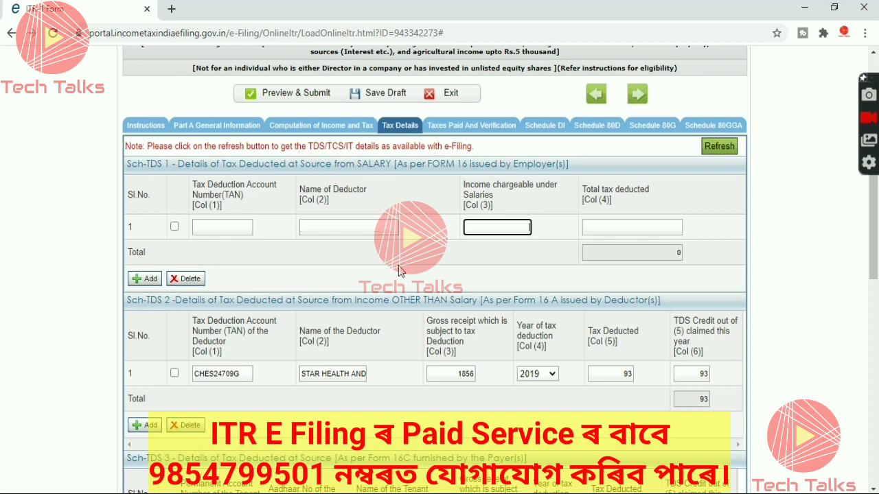
pyautogui.scroll(-1, 401, 270)
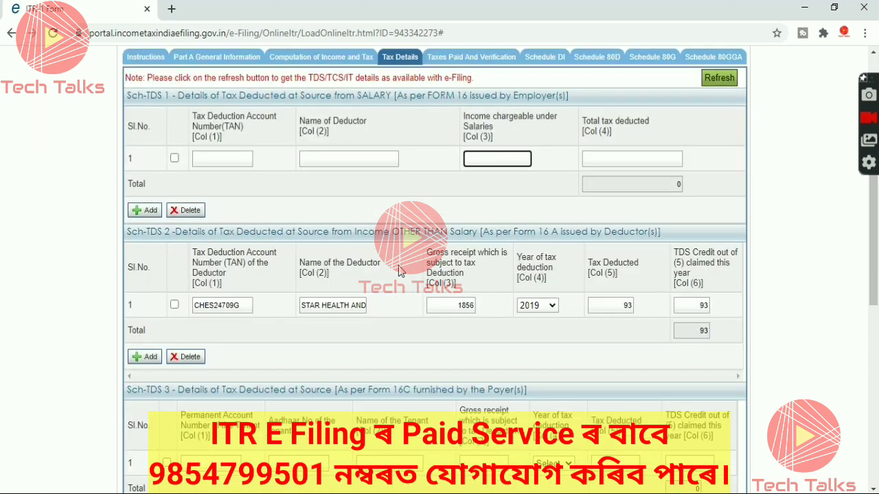
pyautogui.scroll(-1, 400, 271)
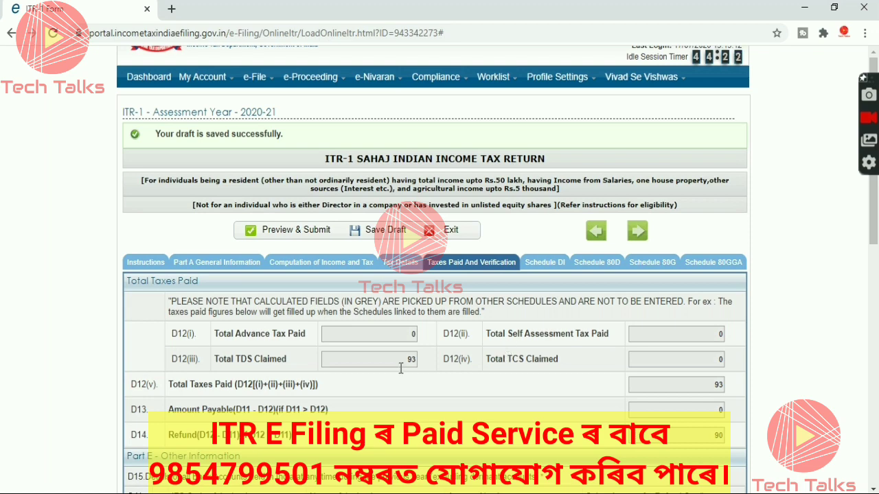
# - Check the taxes paid, D14 refund amount, bank accounts for refund credit and Verification section in Taxes Paid and Verification
pyautogui.scroll(-3, 429, 356)
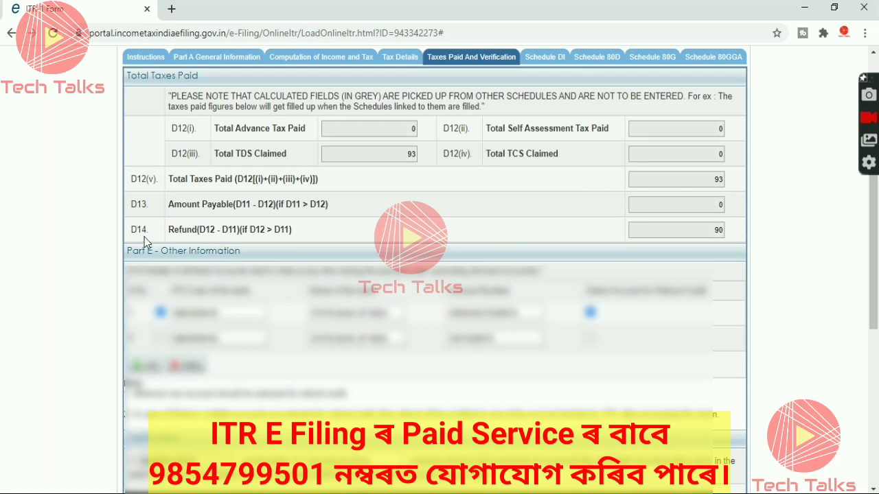
pyautogui.doubleClick(714, 230)
pyautogui.click(720, 230)
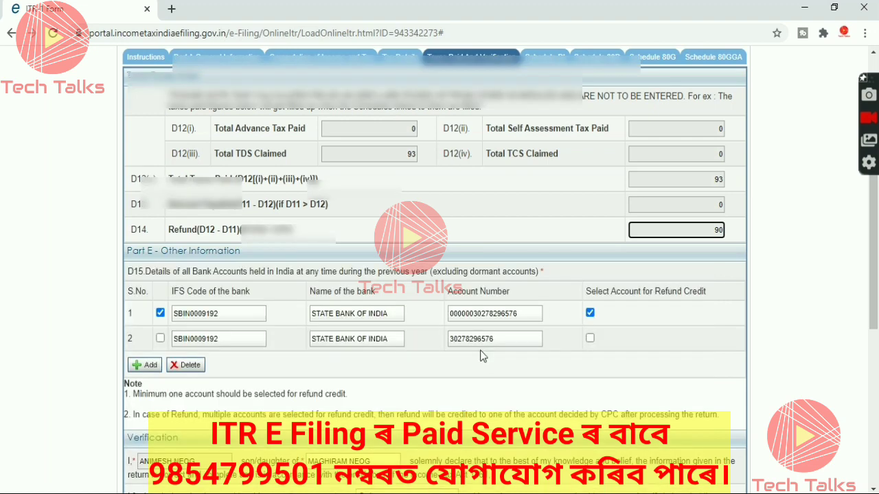
pyautogui.scroll(-5, 480, 351)
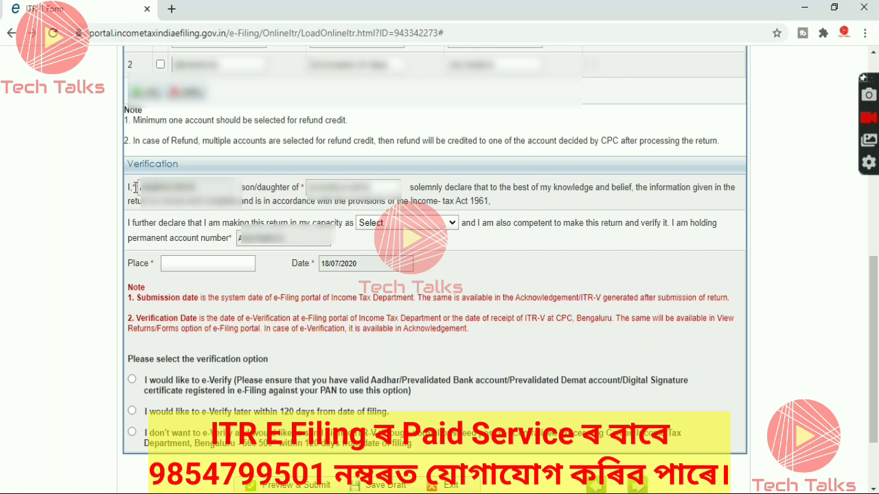
# - In the Verification declaration, set the filing capacity to Self and enter Jorhat as the place
pyautogui.click(206, 188)
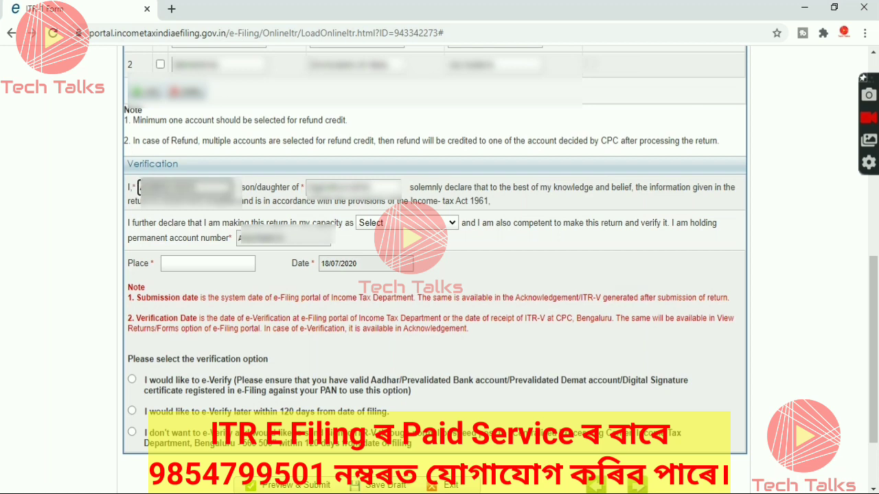
pyautogui.click(385, 188)
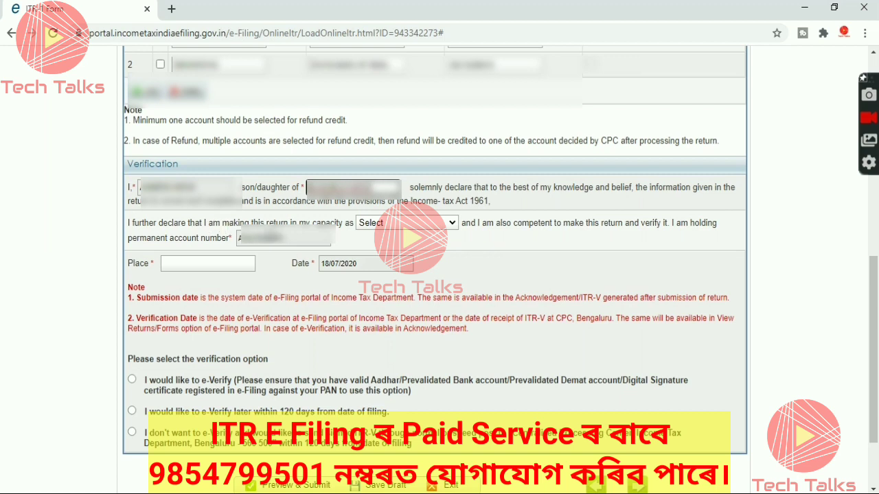
pyautogui.click(385, 225)
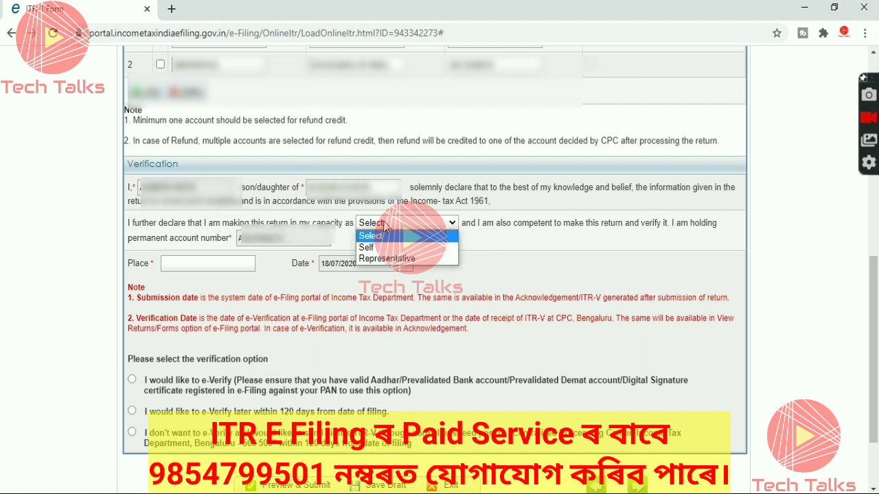
pyautogui.click(382, 248)
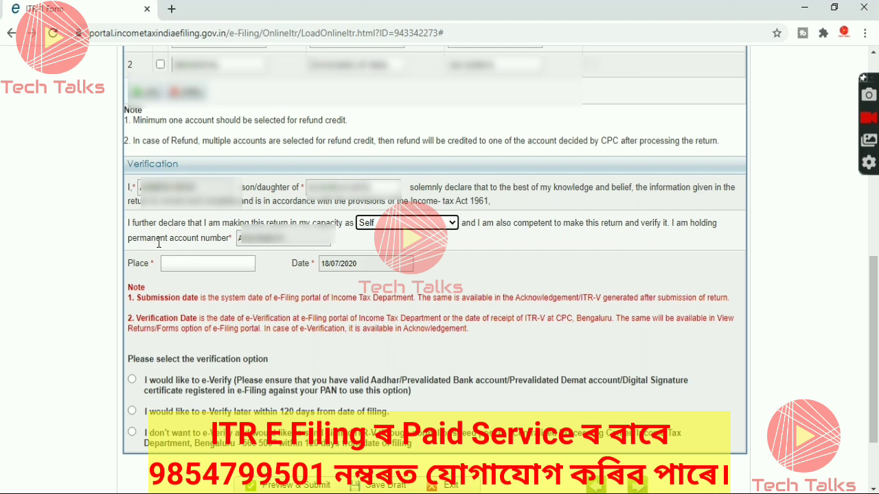
pyautogui.click(264, 241)
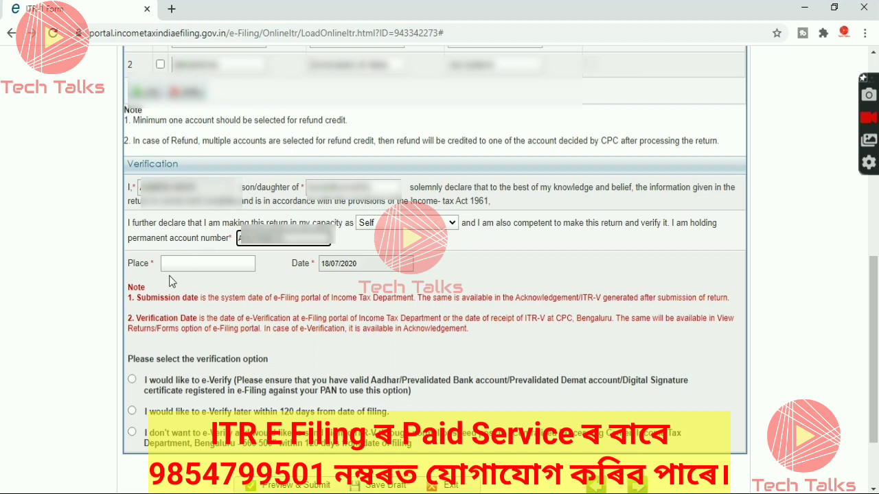
pyautogui.click(213, 266)
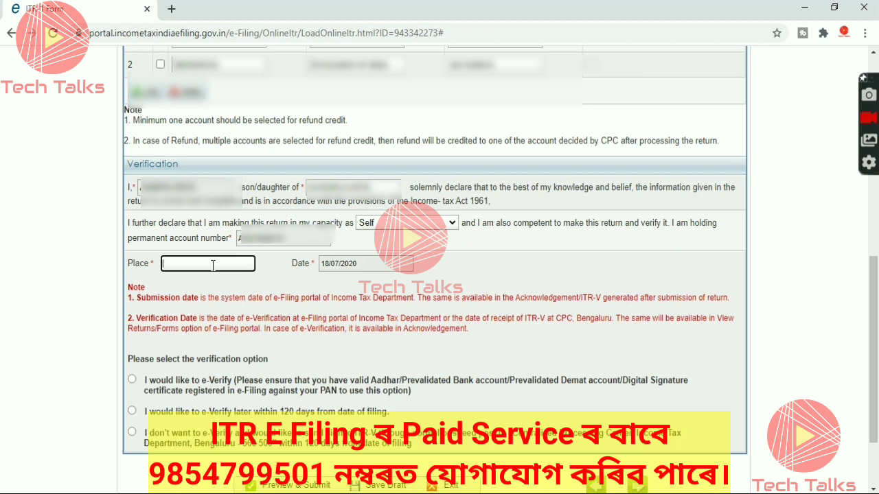
pyautogui.write('Jorhat')
# - Select the "I would like to e-Verify" verification option and save the draft return
pyautogui.scroll(-3, 353, 323)
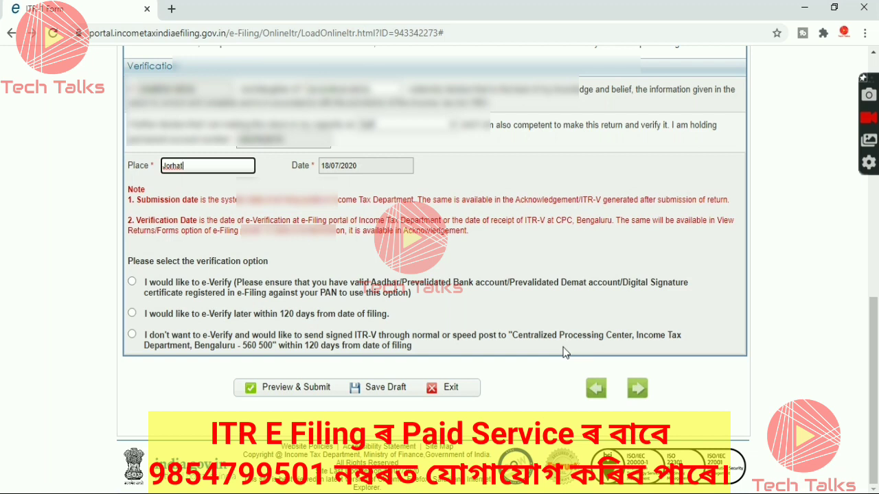
pyautogui.click(132, 281)
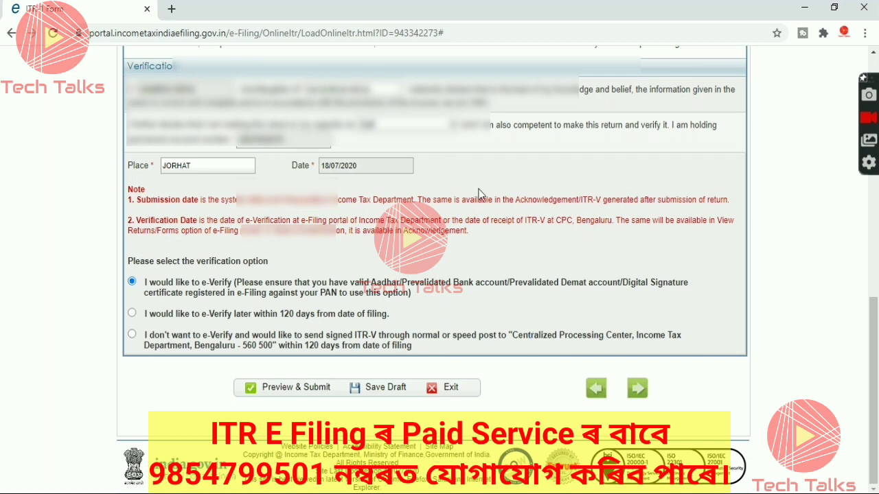
pyautogui.scroll(1, 481, 257)
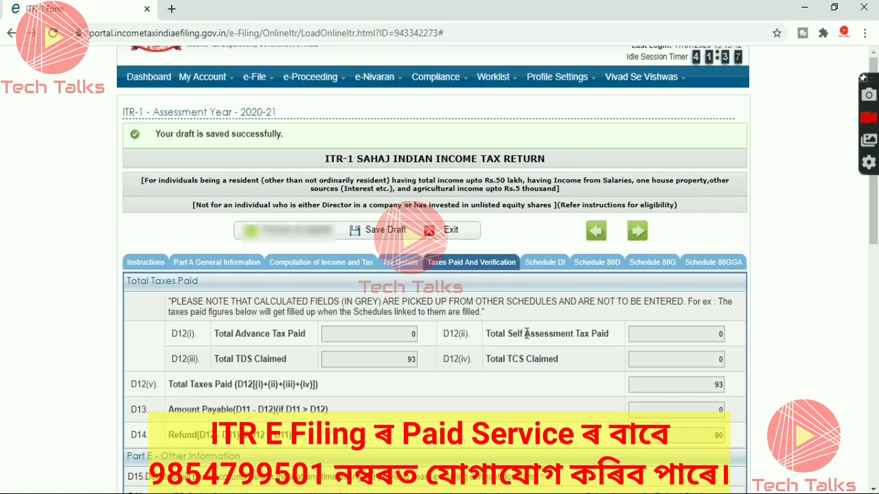
pyautogui.scroll(-3, 526, 334)
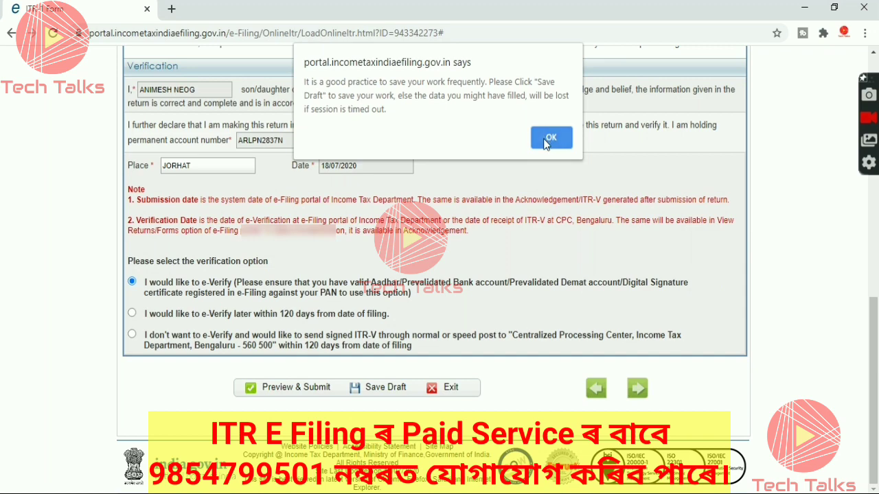
pyautogui.click(546, 141)
# - Proceed to the submission preview of the return, confirming the details are valid, and download the preview PDF
pyautogui.click(323, 396)
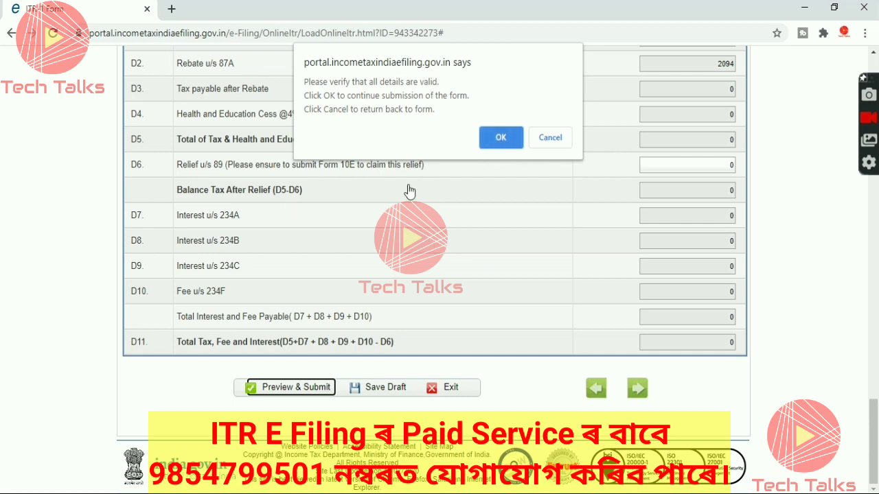
pyautogui.click(503, 140)
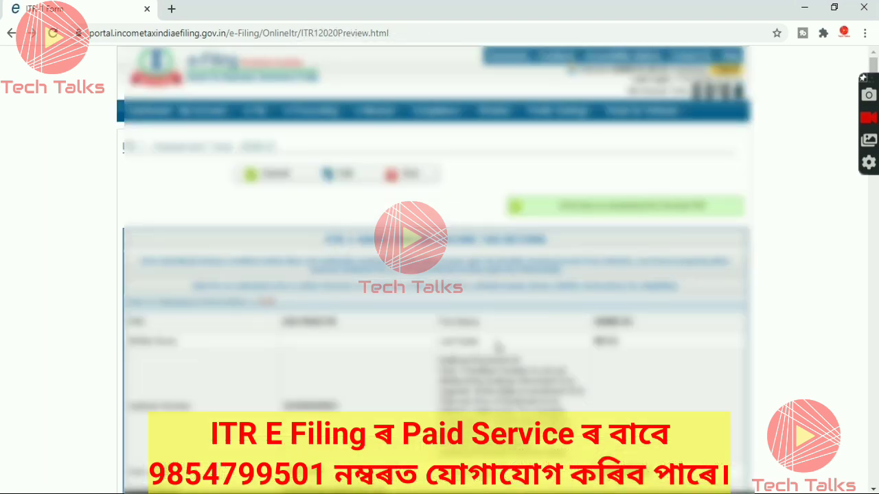
pyautogui.scroll(-3, 499, 348)
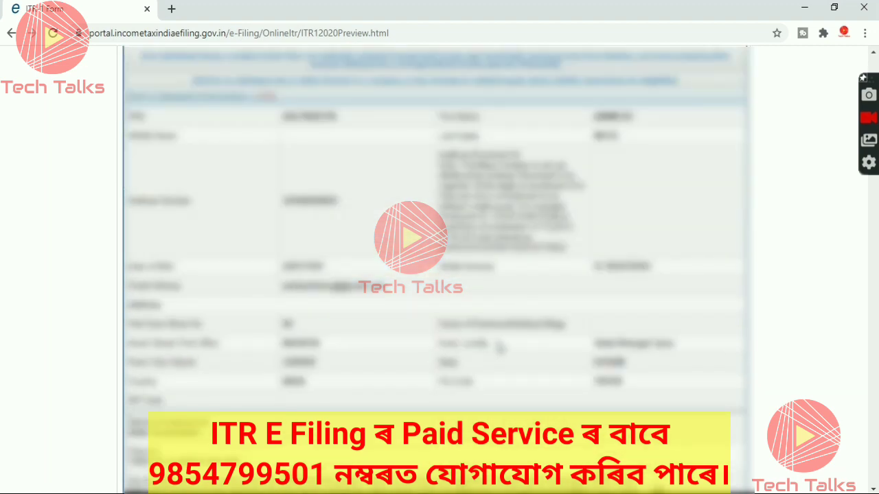
pyautogui.scroll(-10, 500, 348)
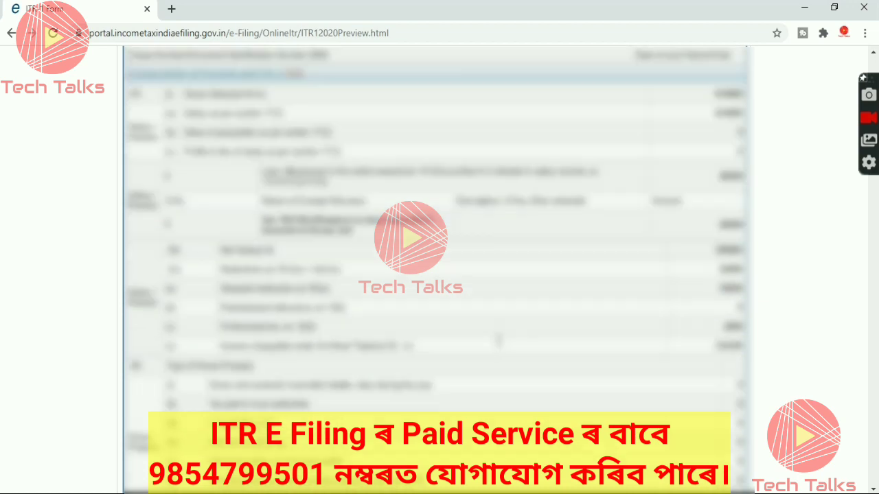
pyautogui.scroll(-8, 499, 340)
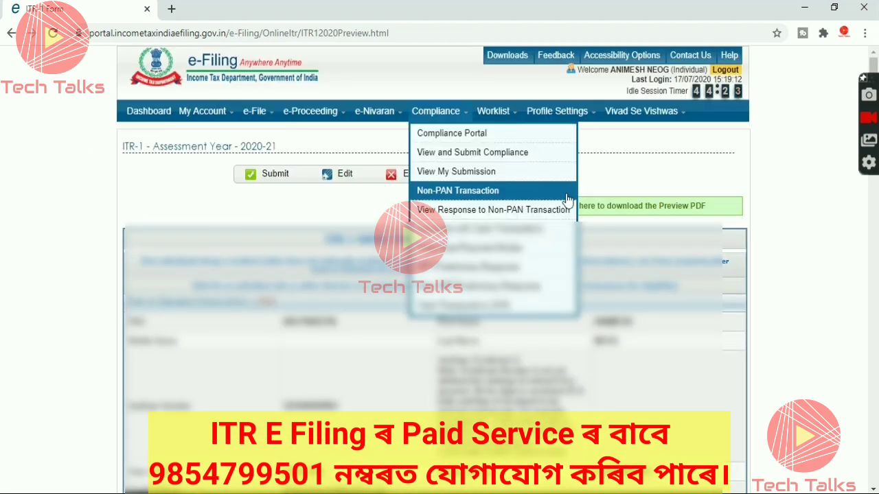
pyautogui.click(625, 208)
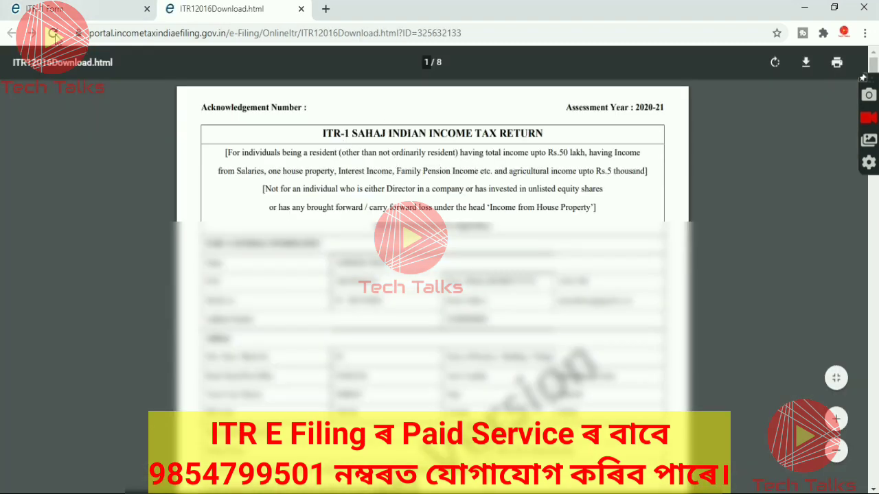
pyautogui.click(807, 63)
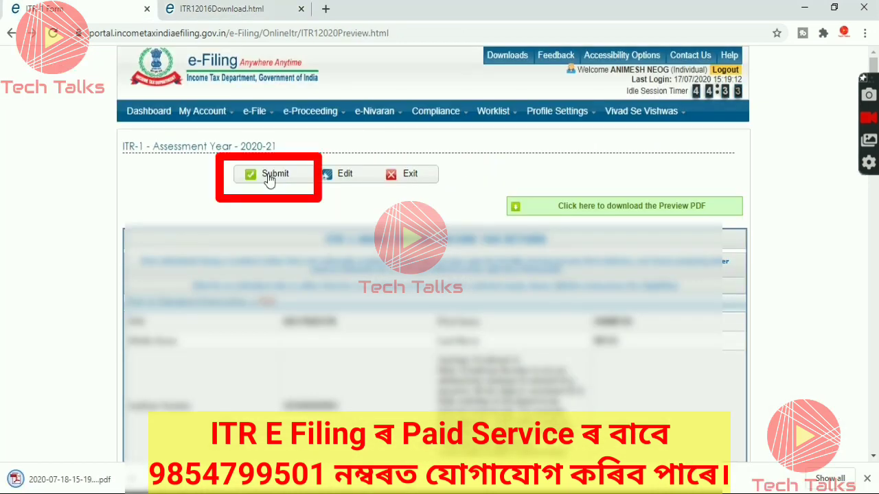
# - Submit the return and e-verify it with the Aadhaar OTP option, entering the OTP received on the mobile phone
pyautogui.click(268, 175)
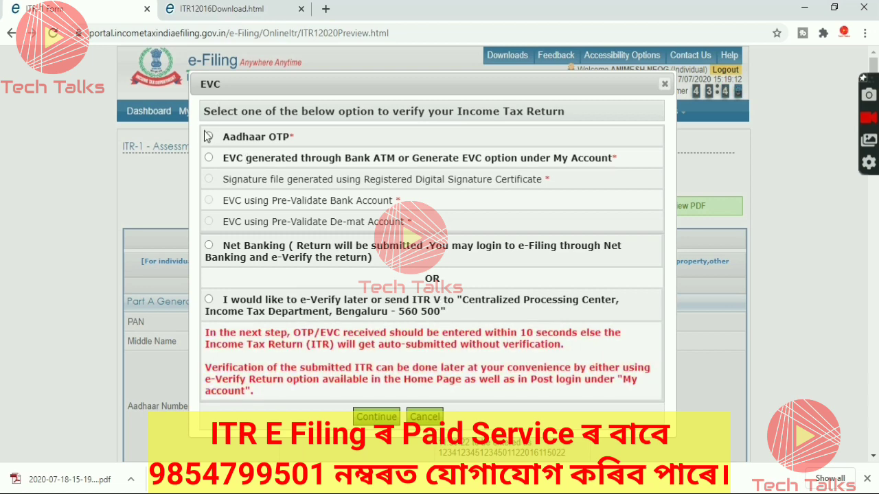
pyautogui.click(234, 137)
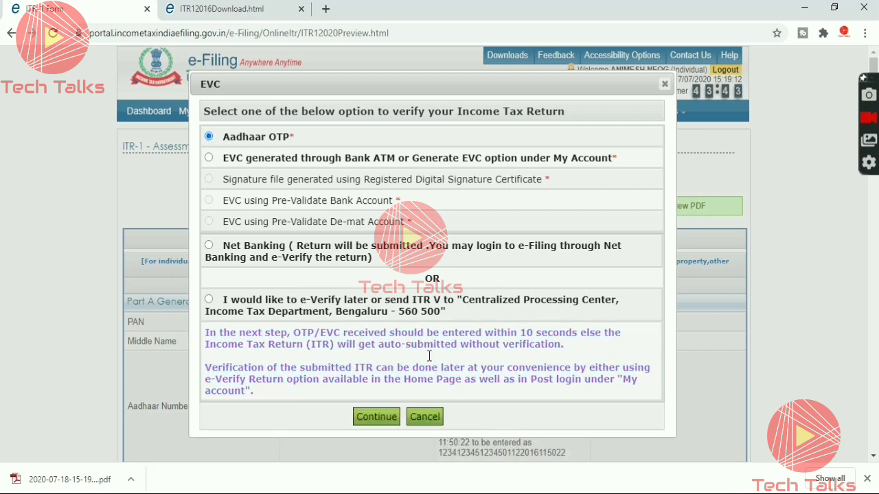
pyautogui.click(377, 419)
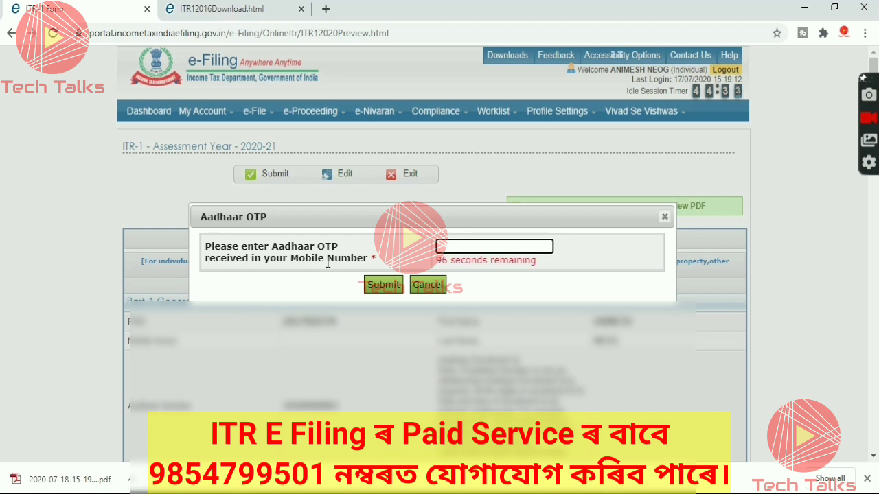
pyautogui.click(475, 247)
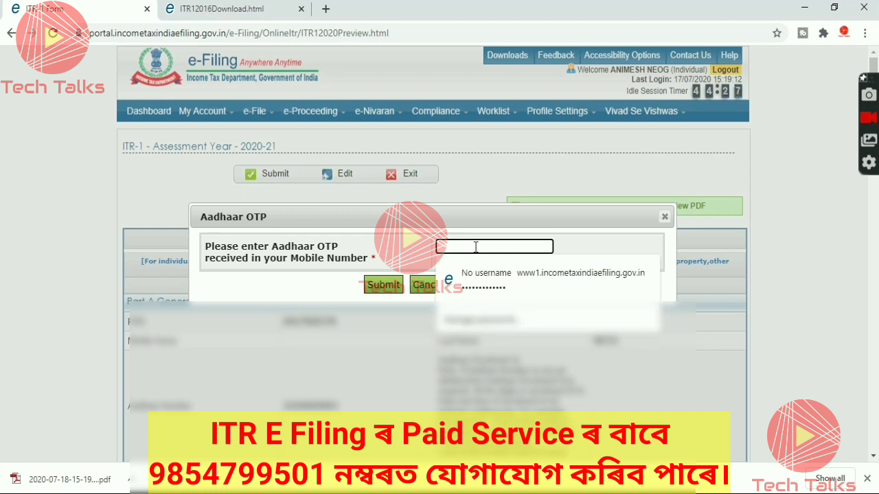
pyautogui.write('••••••')
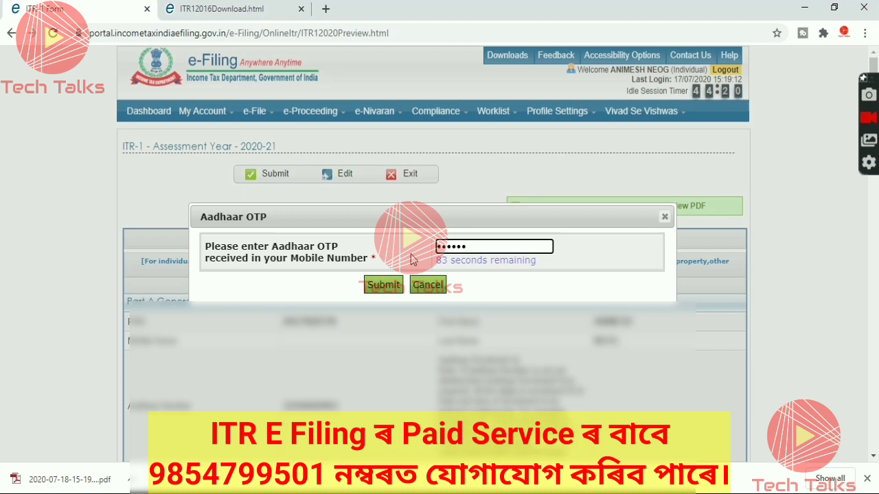
pyautogui.click(383, 285)
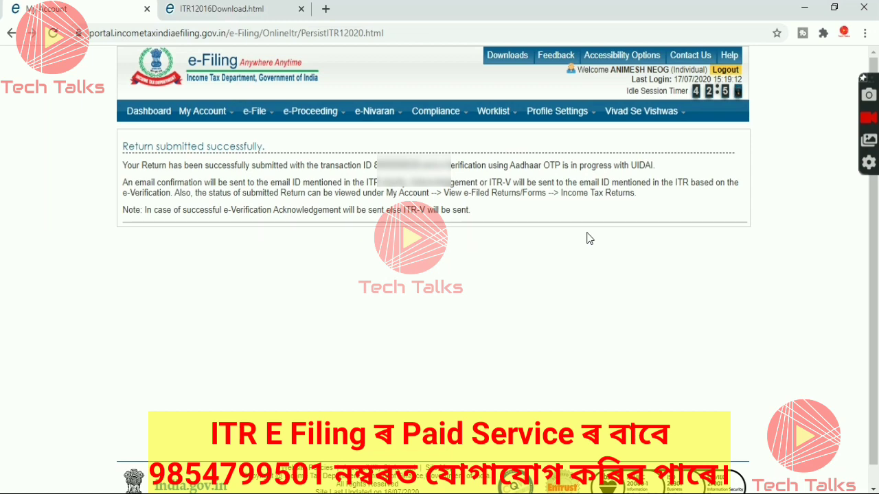
# - Go to the e-filed returns and forms in the account and list the Income Tax Returns
pyautogui.click(149, 112)
pyautogui.moveTo(215, 117)
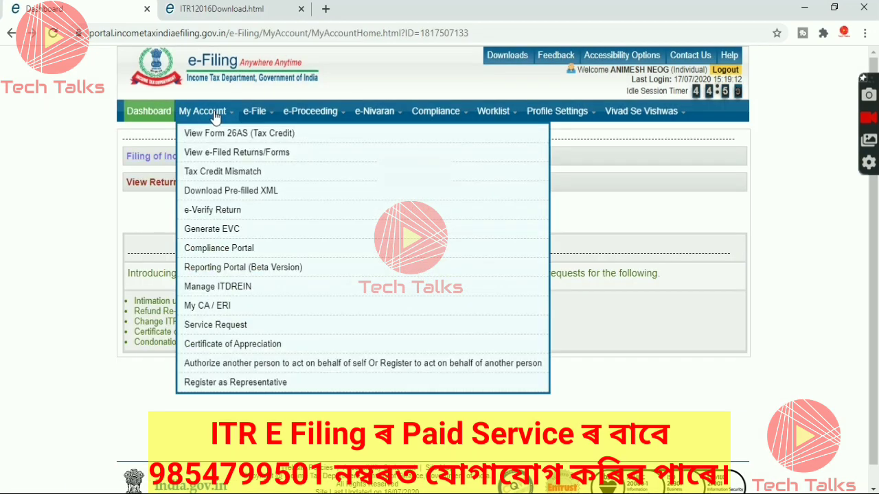
pyautogui.click(234, 157)
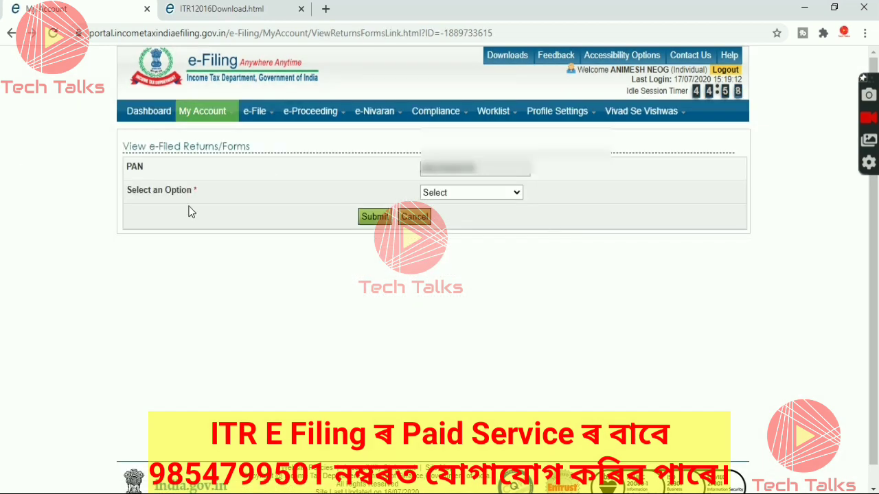
pyautogui.click(449, 193)
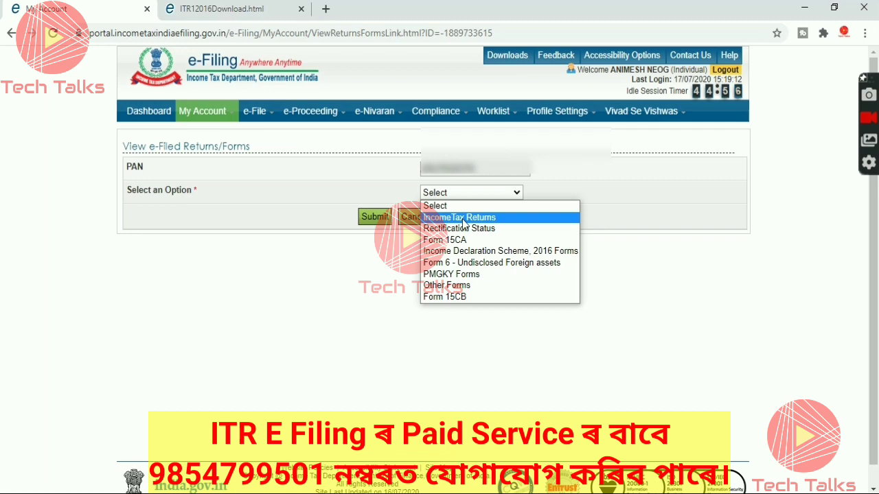
pyautogui.click(464, 219)
pyautogui.click(374, 219)
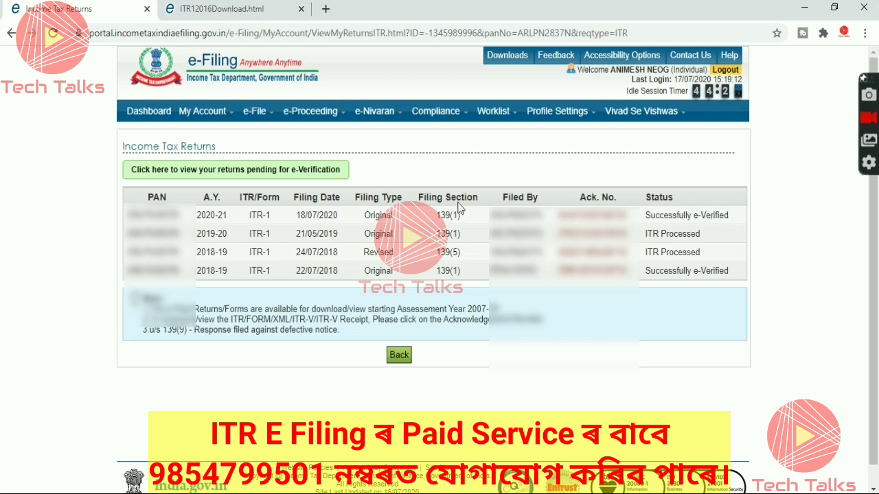
# - Open the A.Y. 2020-21 return's details, download its ITR-V / Acknowledgement and open the complete ITR form PDF
pyautogui.click(589, 218)
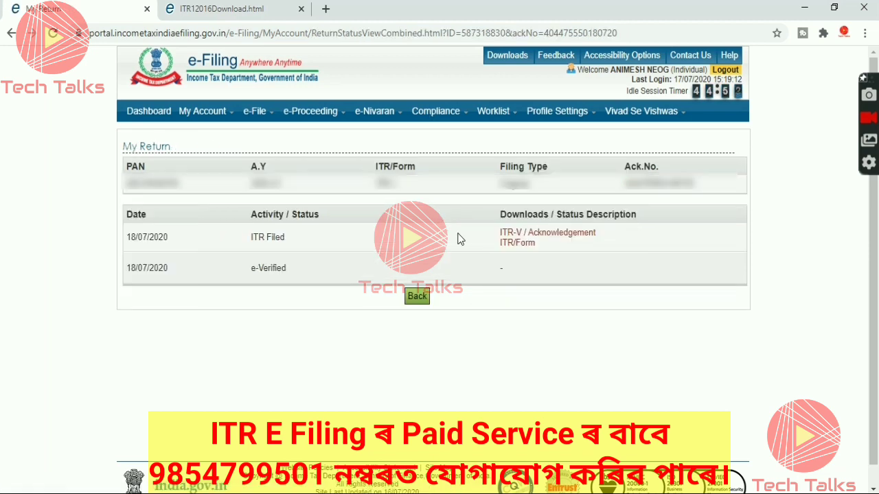
pyautogui.click(547, 234)
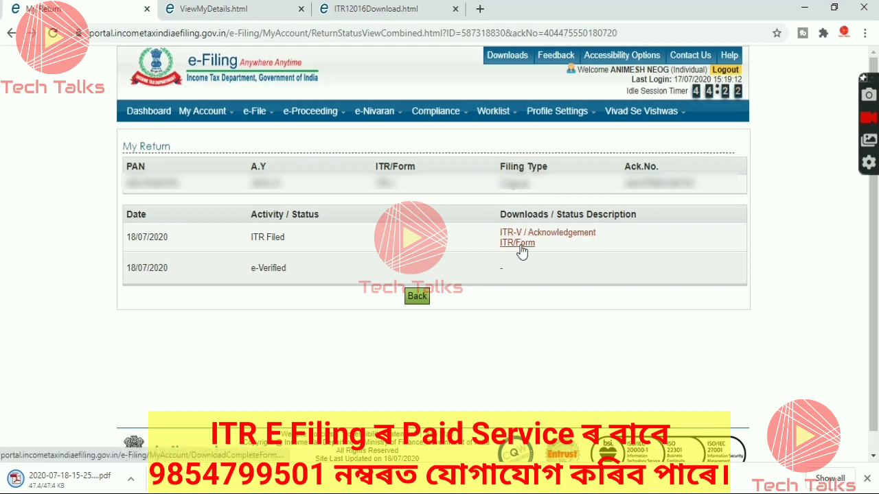
pyautogui.click(524, 245)
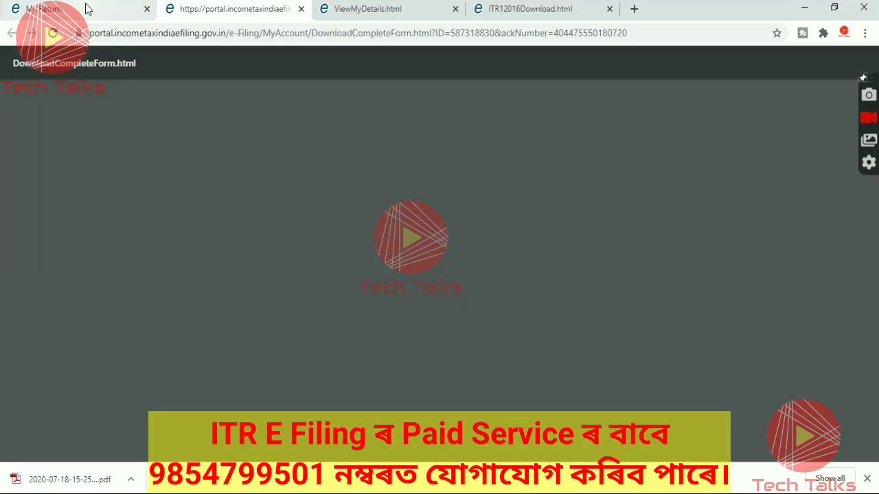
pyautogui.click(86, 8)
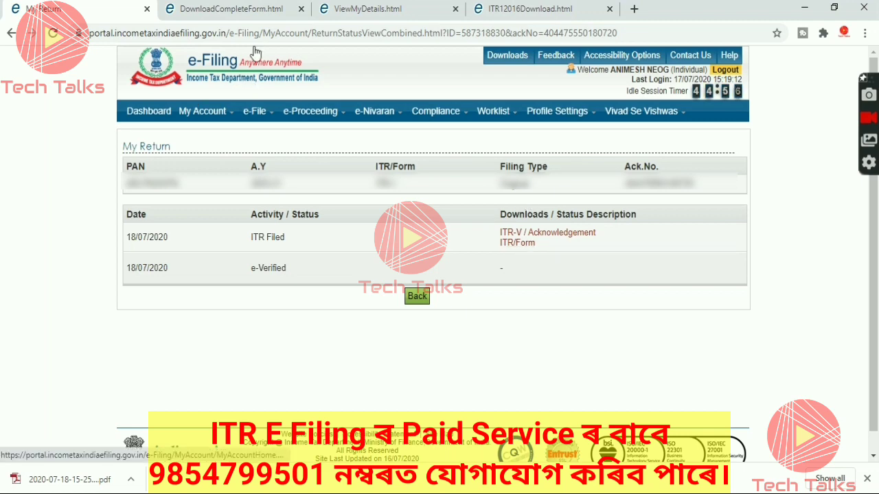
pyautogui.click(237, 9)
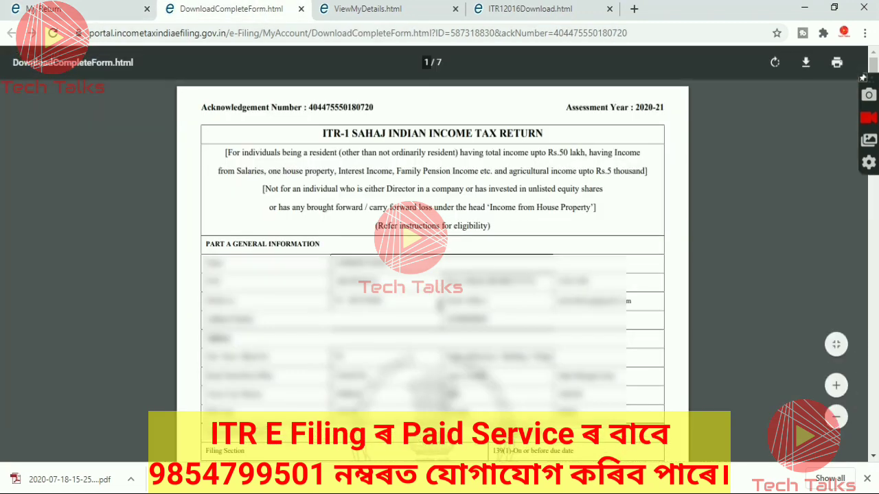